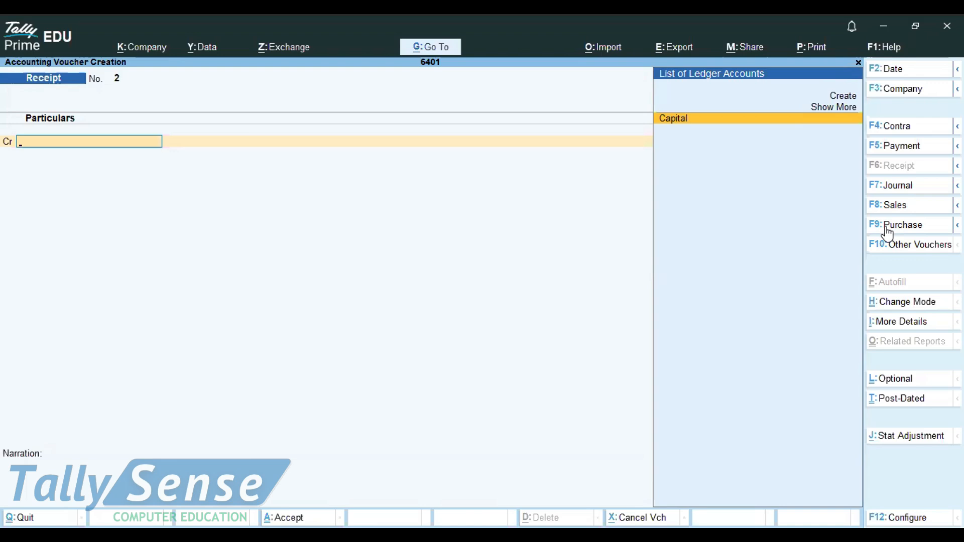
Switch the voucher entry to a Purchase voucher.
left_click(886, 227)
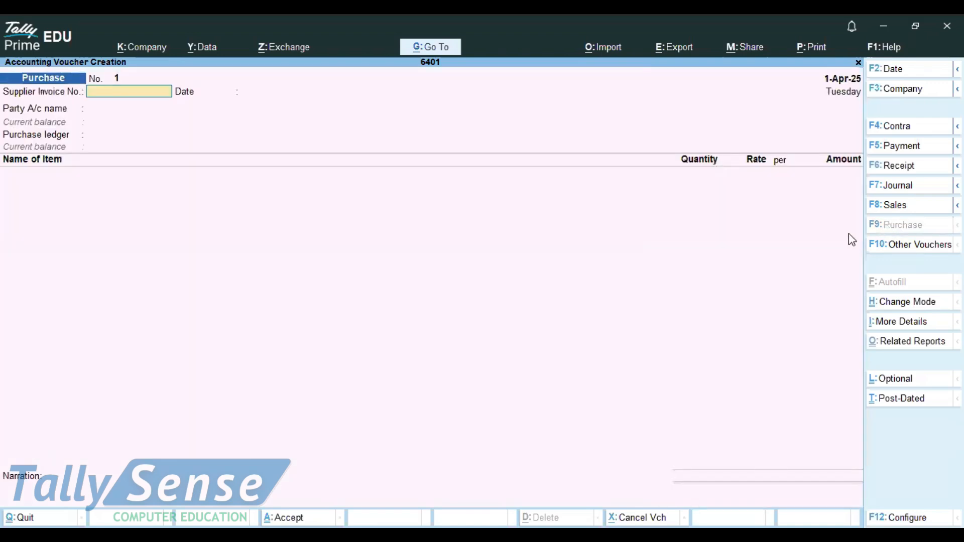
key("ctrl")
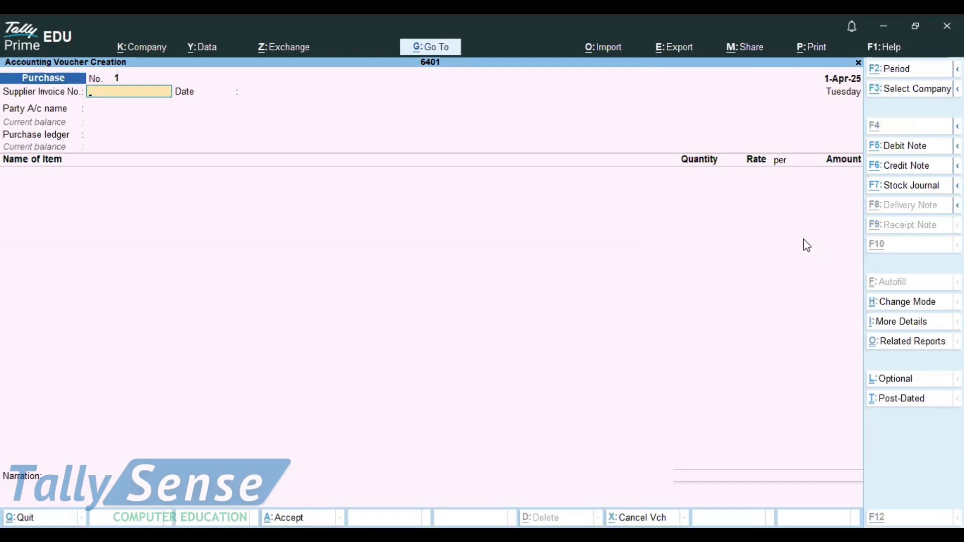
key("ctrl+h")
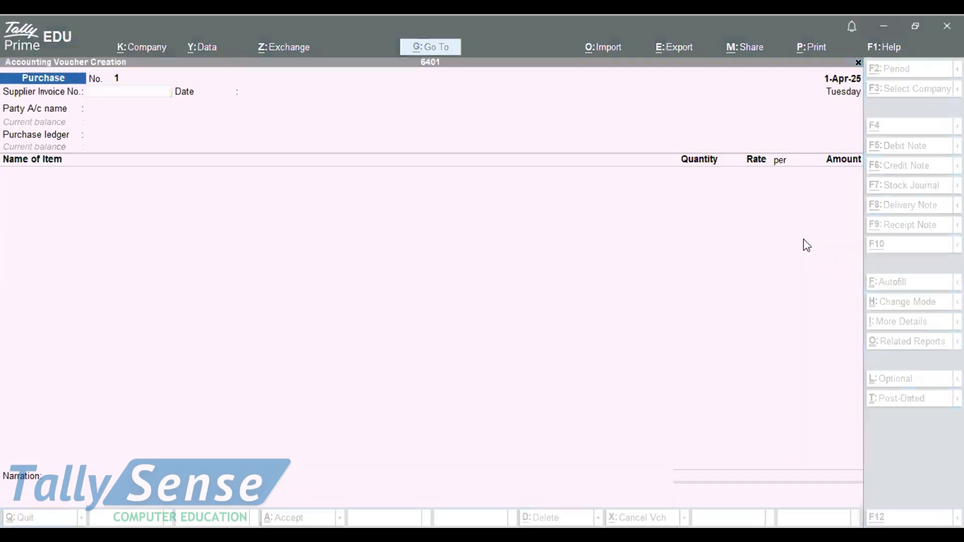
Switch to Notepad and review the purchase cash and credit notes before returning to the voucher.
key("alt+Tab")
left_click_drag(176, 122, 322, 124)
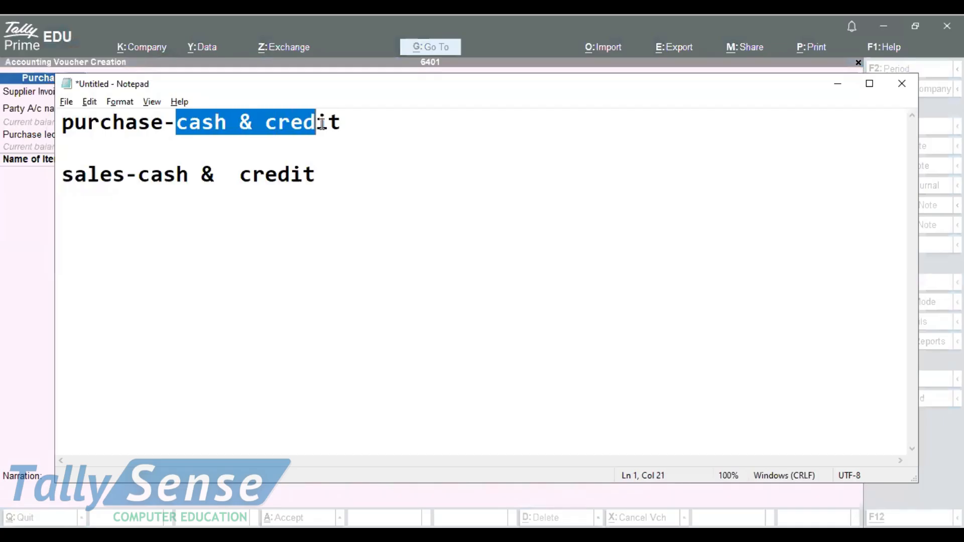
left_click(382, 136)
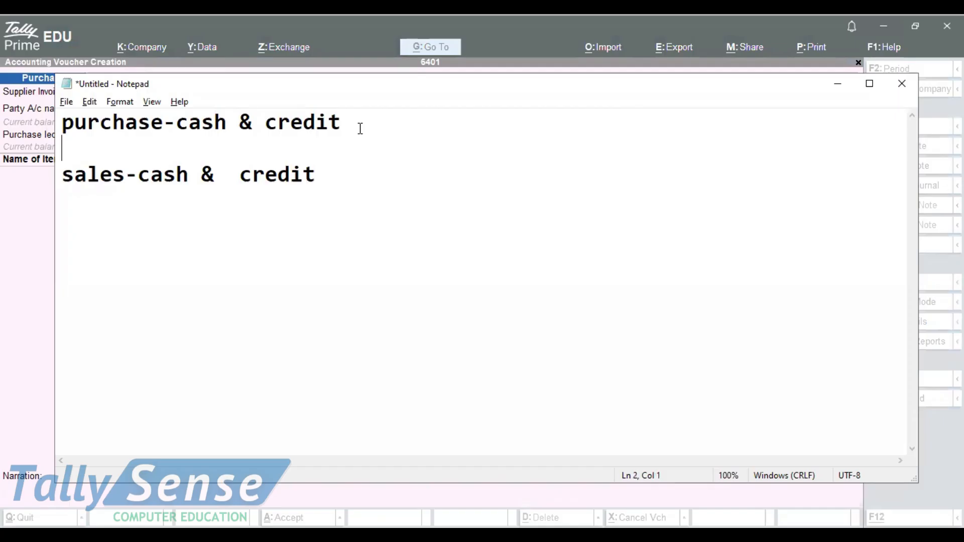
left_click(2, 83)
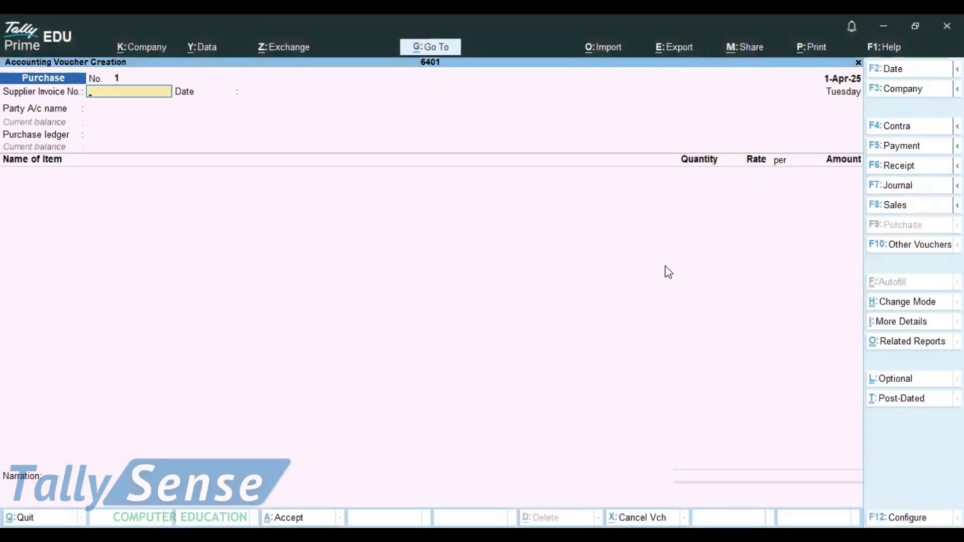
Change the purchase voucher mode to As Voucher.
left_click(898, 301)
key("Down")
key("Down")
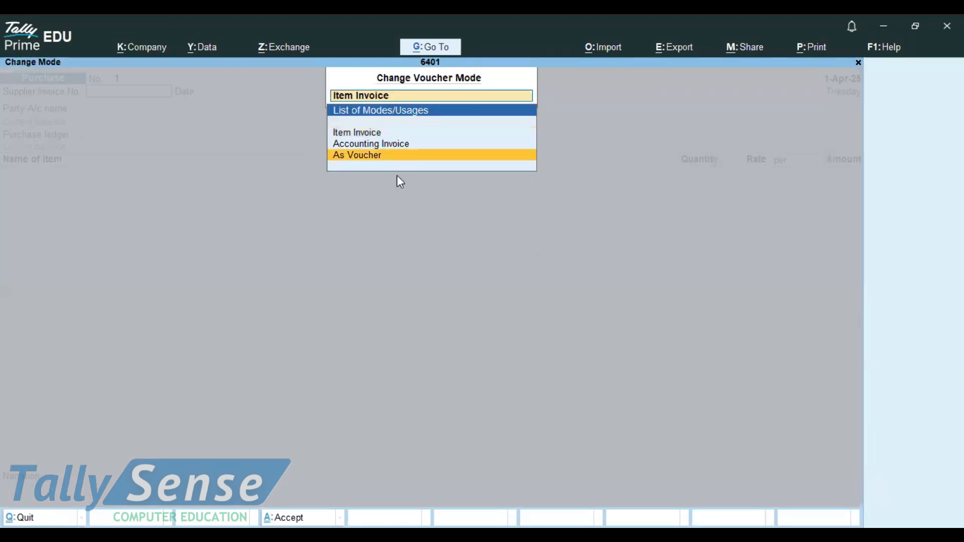
left_click(369, 158)
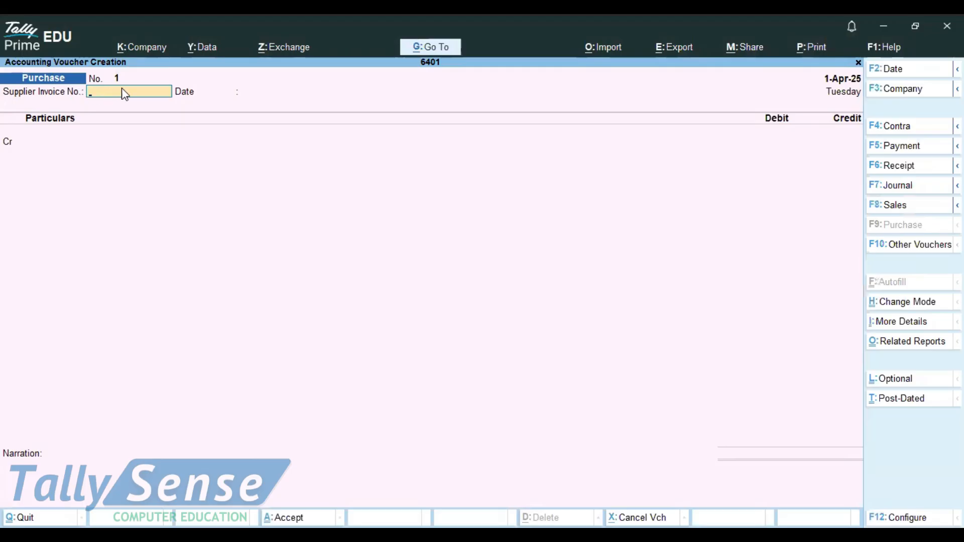
Enter supplier invoice number 123 and keep the date 1-Apr-25.
type("123")
key("Return")
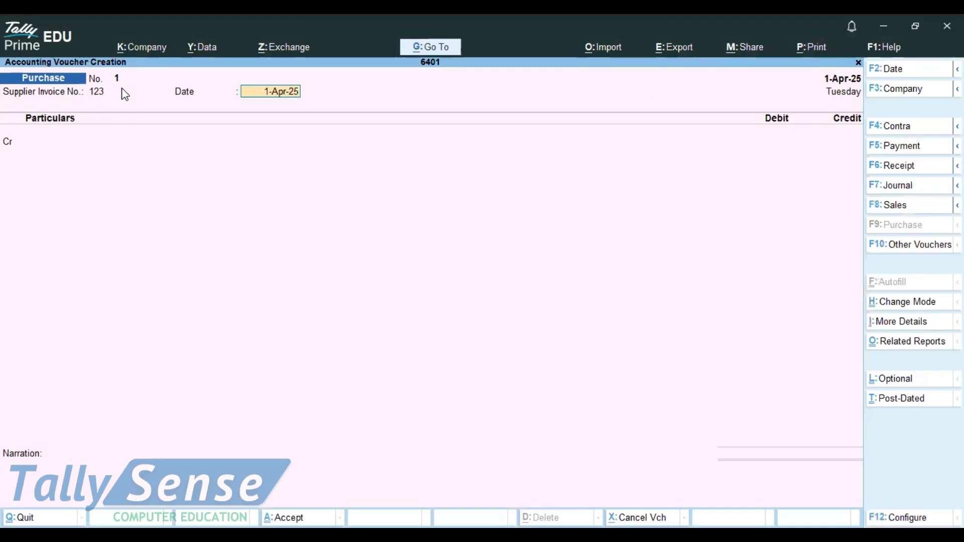
key("Return")
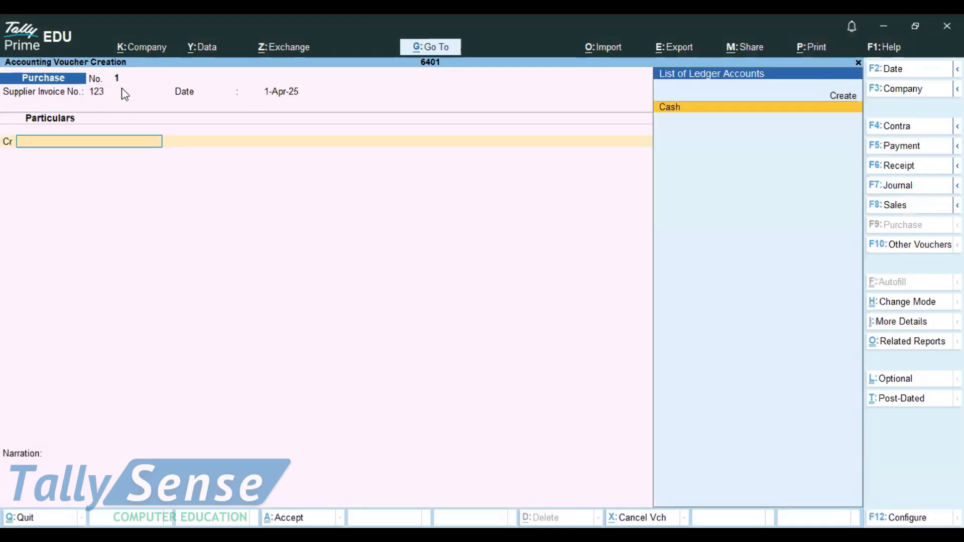
Credit the Cash ledger with 20000, accepting the receipt and party details dialogs.
left_click(676, 109)
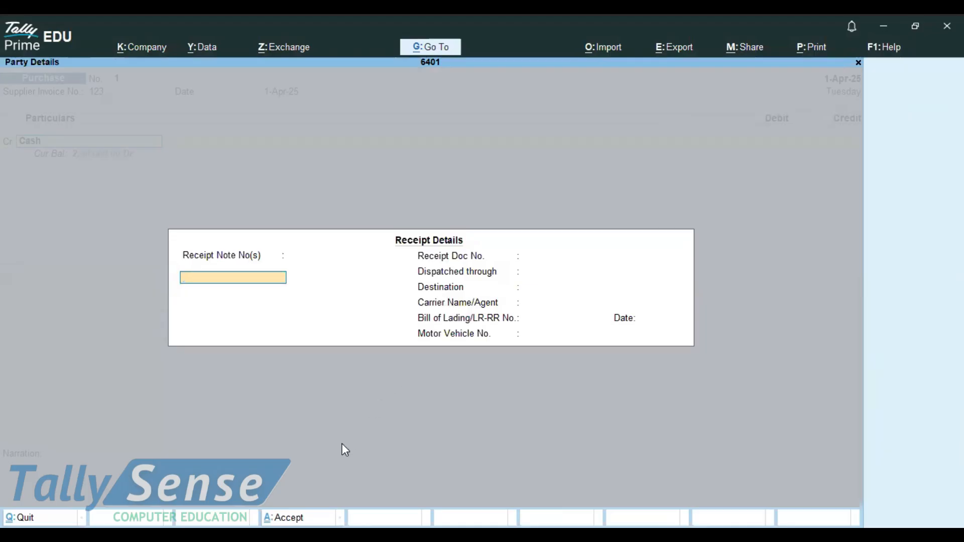
left_click(284, 518)
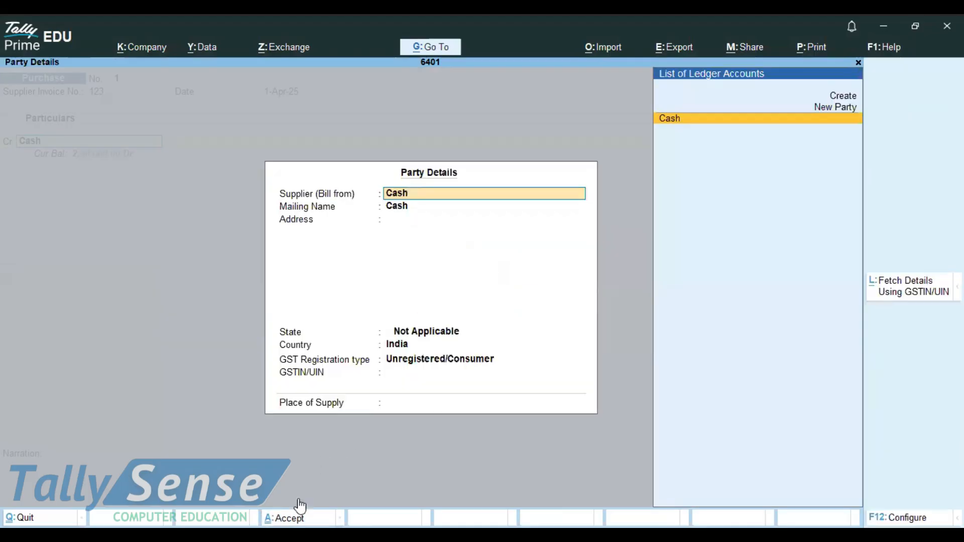
left_click(283, 517)
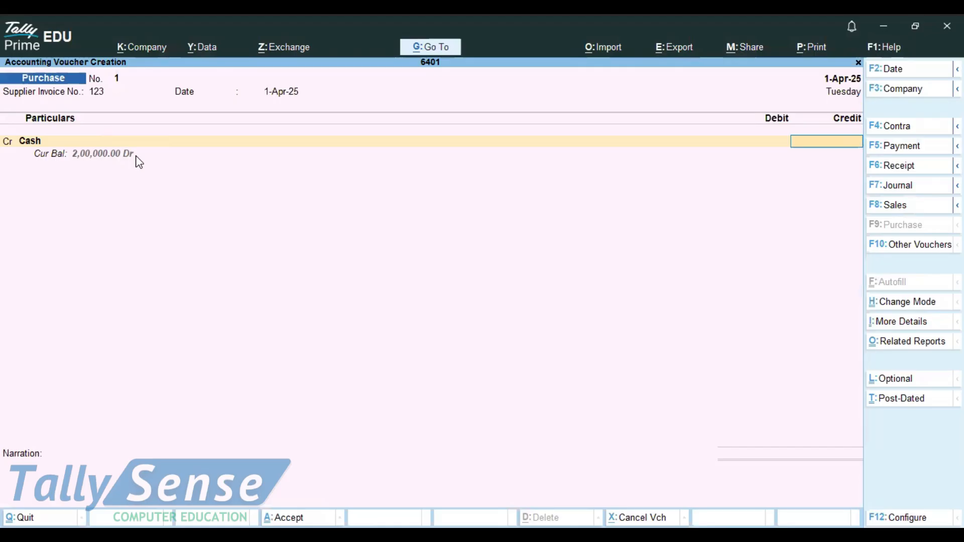
type("20000")
key("Return")
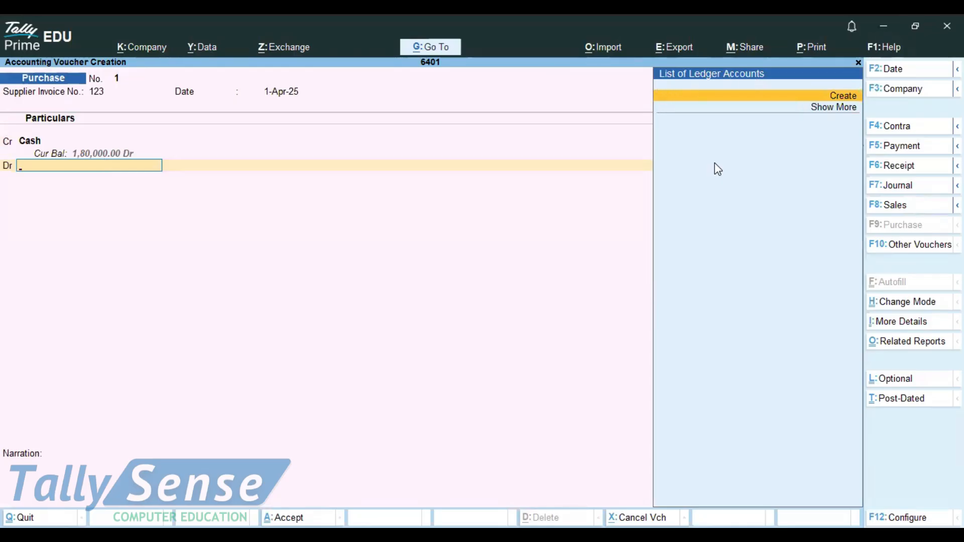
Create a new debit ledger named Purchase under Purchase Accounts.
left_click(836, 97)
type("Purchase")
key("Return")
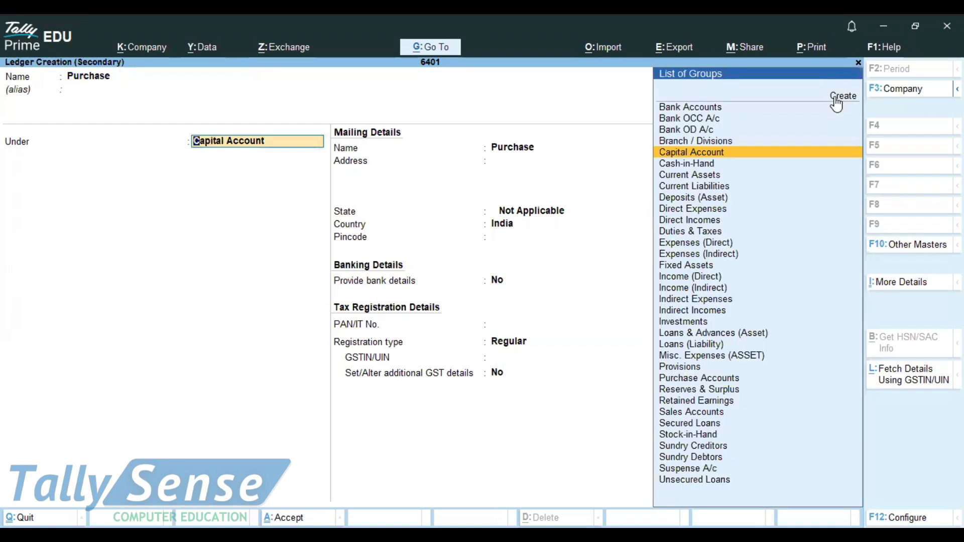
type("P")
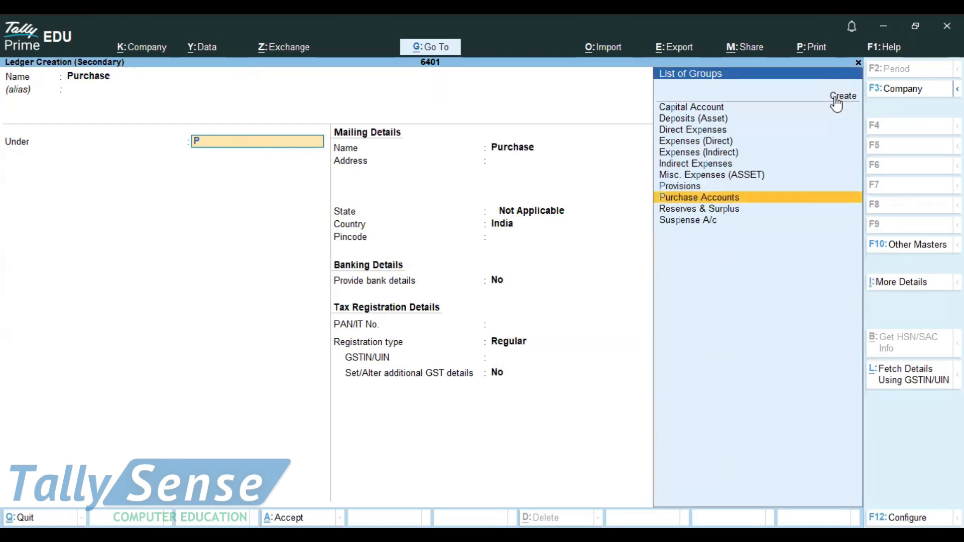
key("Return")
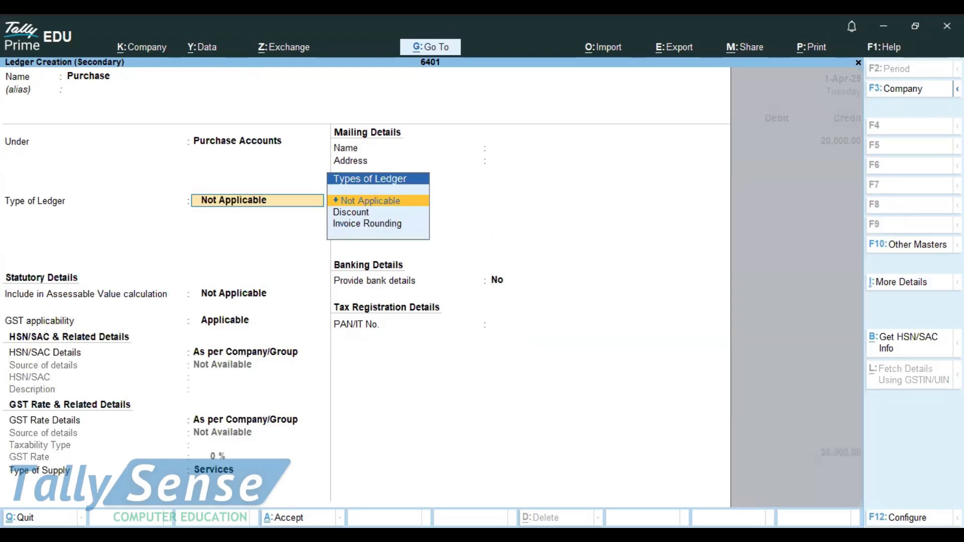
key("ctrl+a")
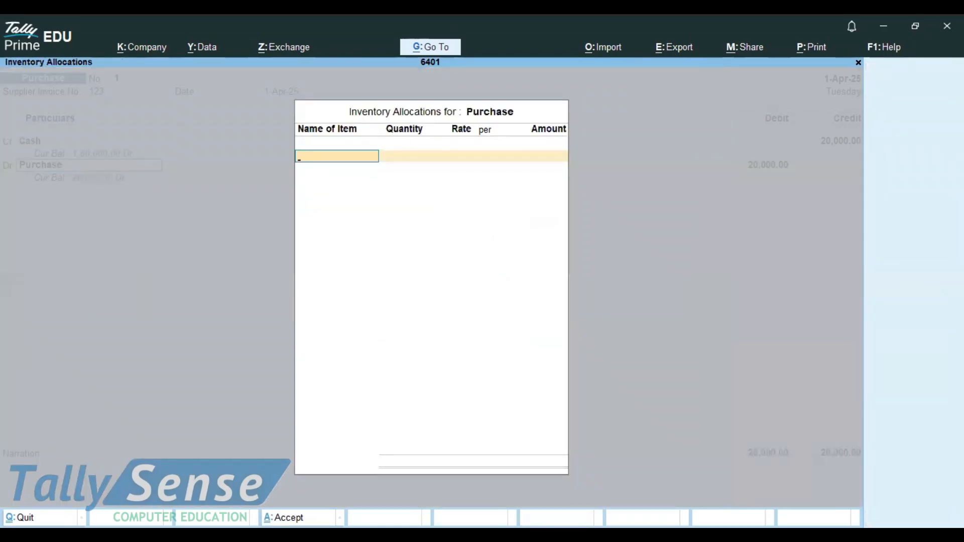
Skip inventory allocations, save the cash purchase voucher, and review it.
key("Escape")
key("ctrl+a")
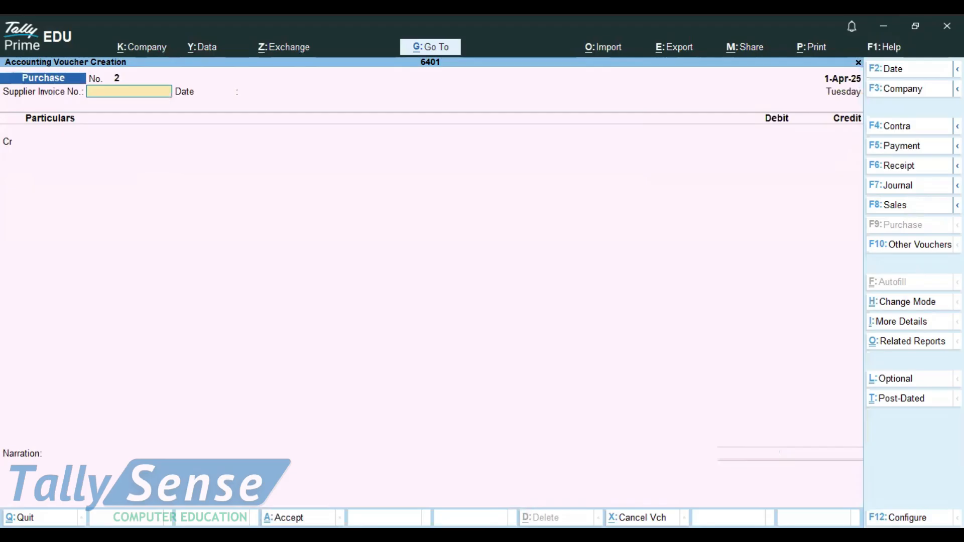
key("Page_Up")
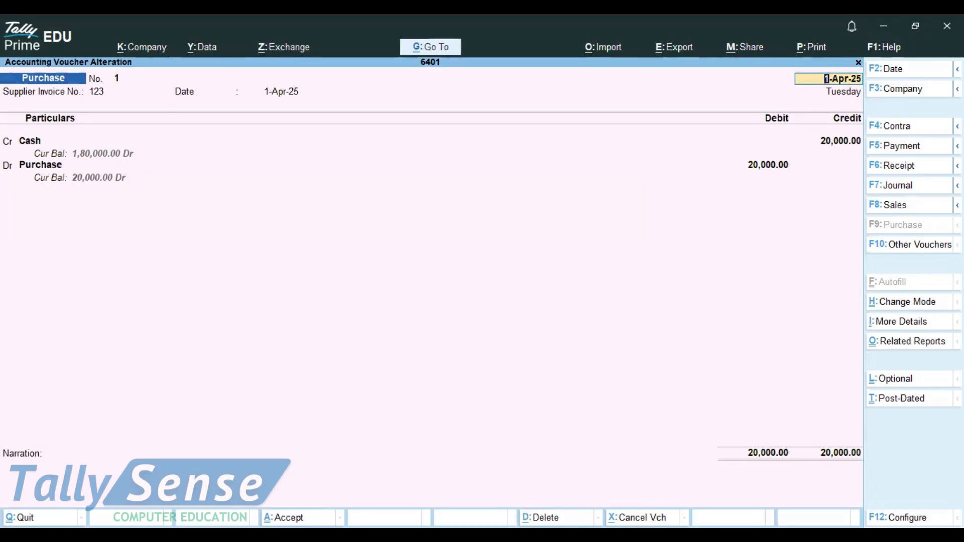
key("Page_Down")
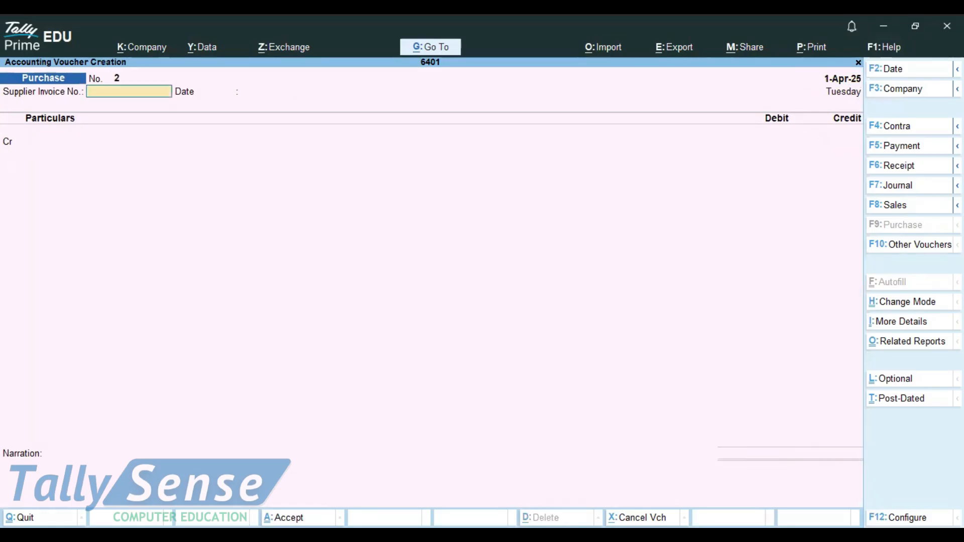
Start a new purchase with supplier invoice number 13 and keep the date.
type("13")
key("Return")
key("Return")
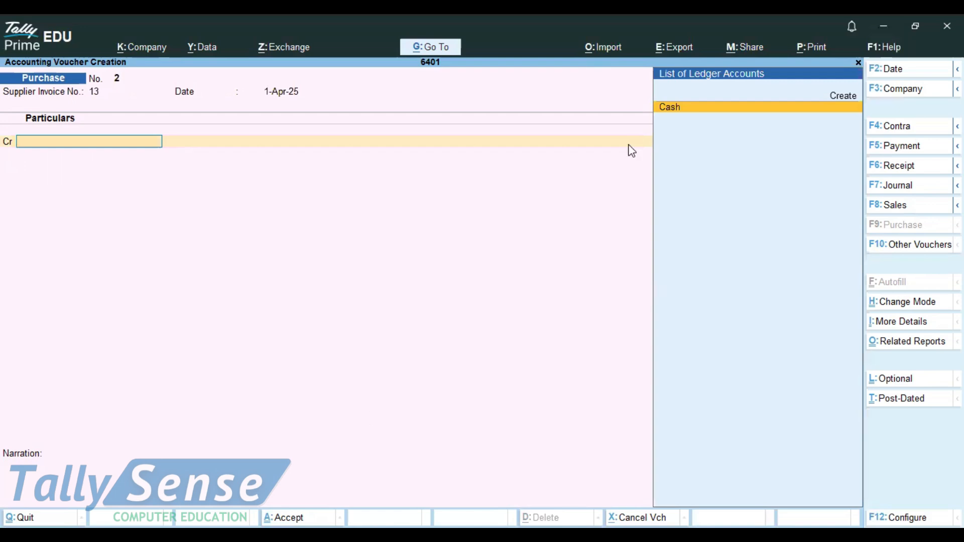
Create a new credit ledger with the supplier's name under Sundry Creditors.
left_click(843, 101)
type("Ayush")
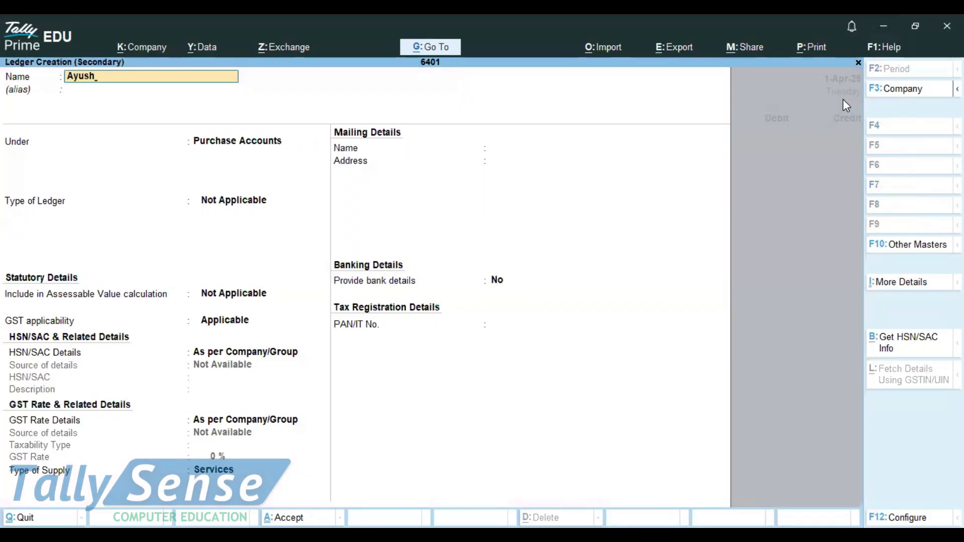
key("Return")
type("S")
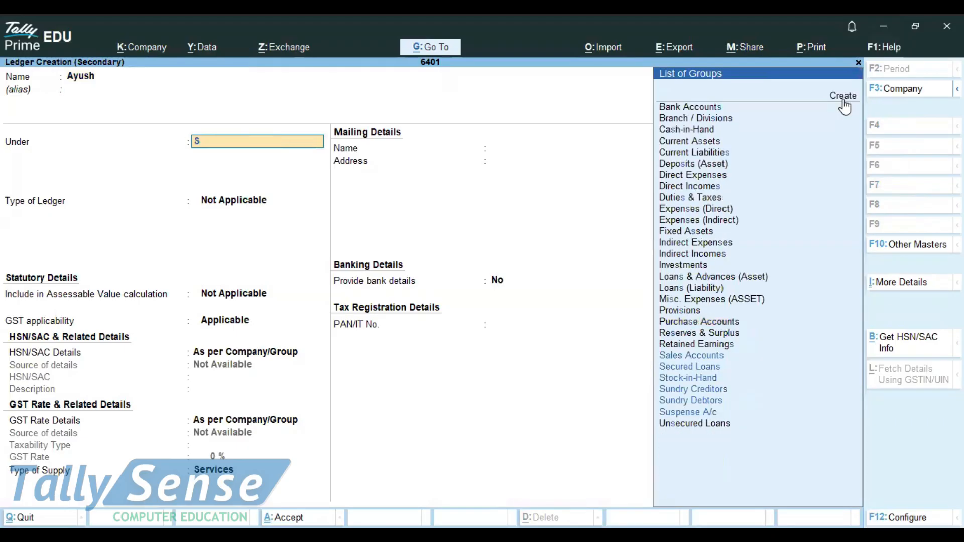
key("Up")
key("Up")
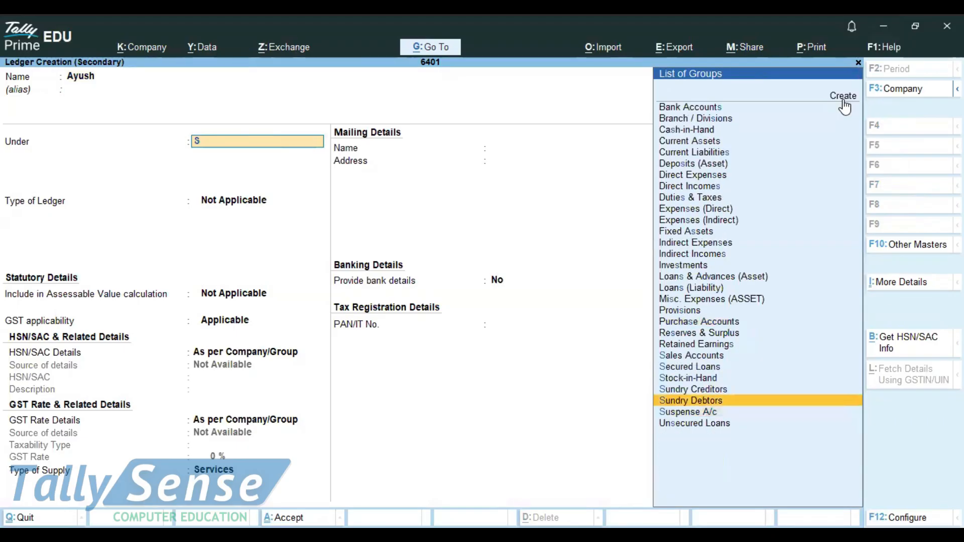
key("Up")
key("Return")
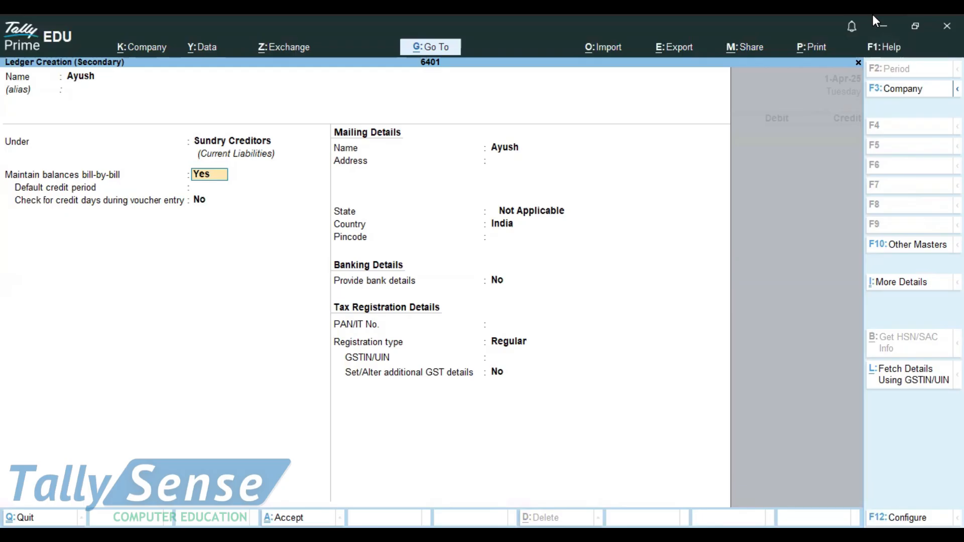
key("ctrl+a")
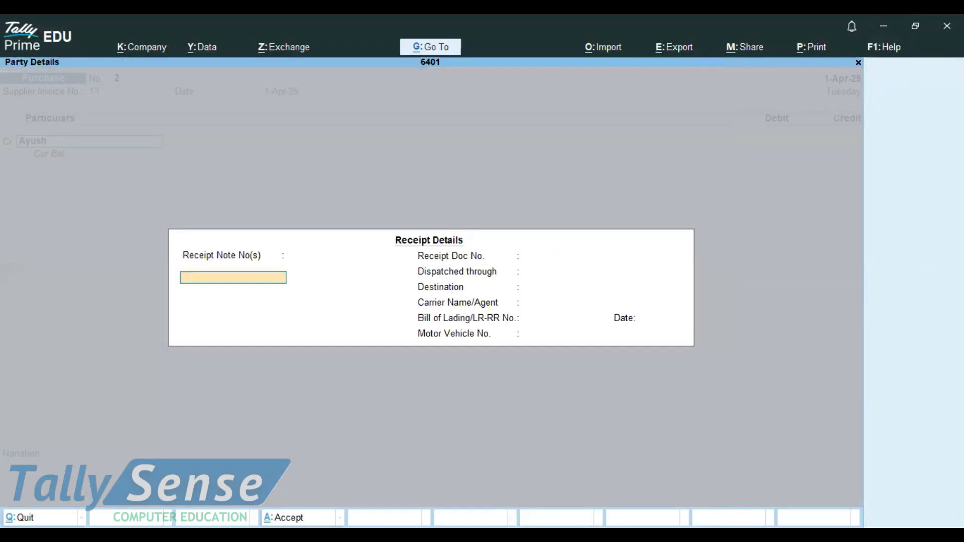
Accept the receipt and party details and credit the supplier with 12000.
key("ctrl+a")
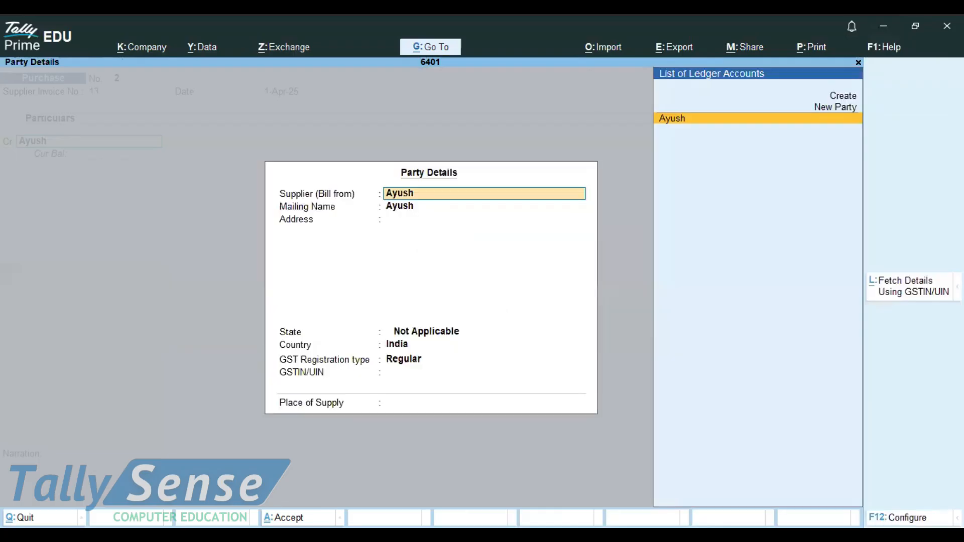
key("ctrl+a")
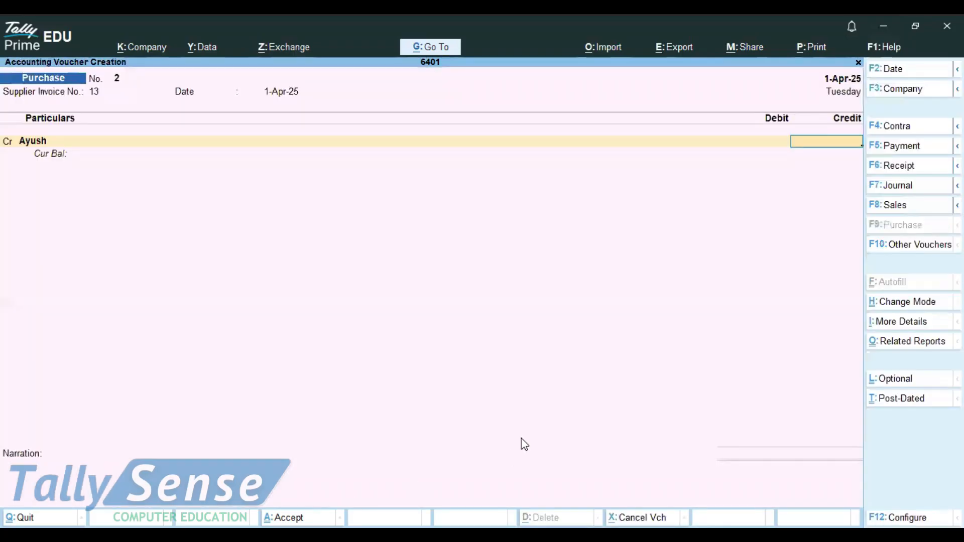
type("12000")
key("Return")
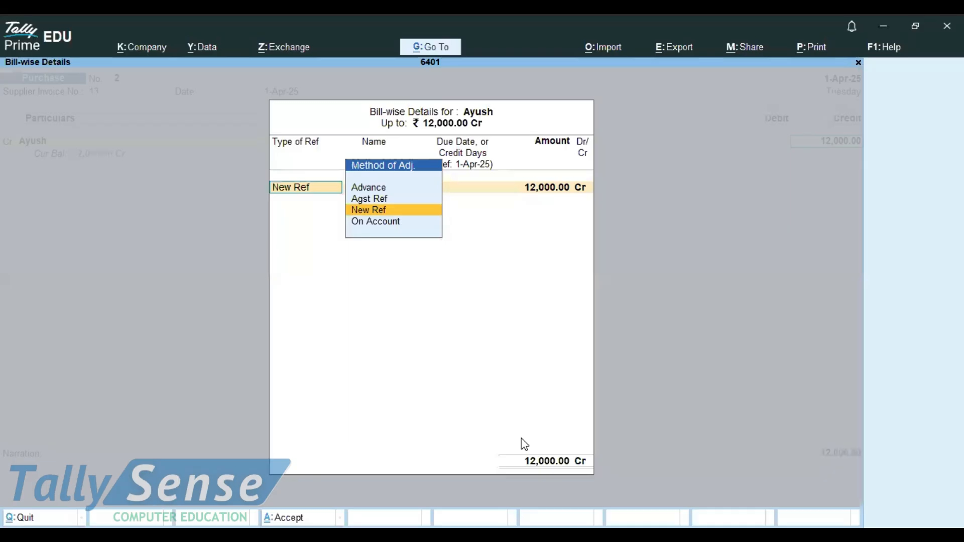
Create a new bill-wise reference named 13 for the supplier's credit.
key("Return")
key("Return")
key("Return")
key("Return")
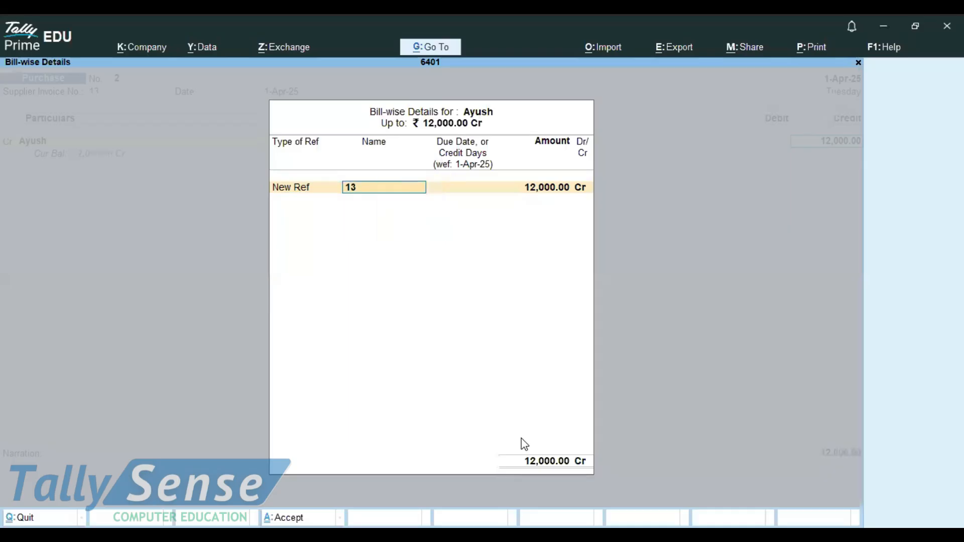
key("Return")
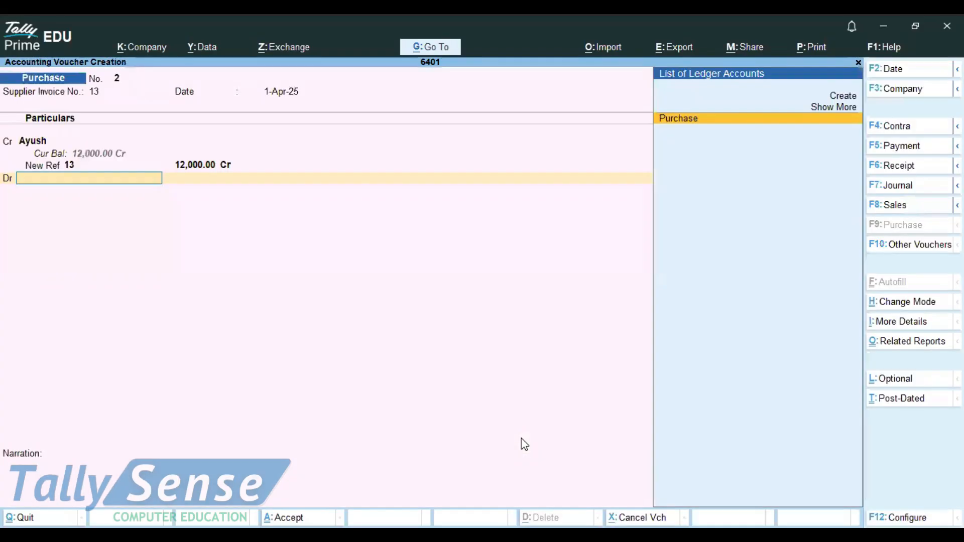
Debit the Purchase ledger with 12,000, save the credit purchase voucher, and review it.
key("Return")
key("Return")
key("Return")
key("Return")
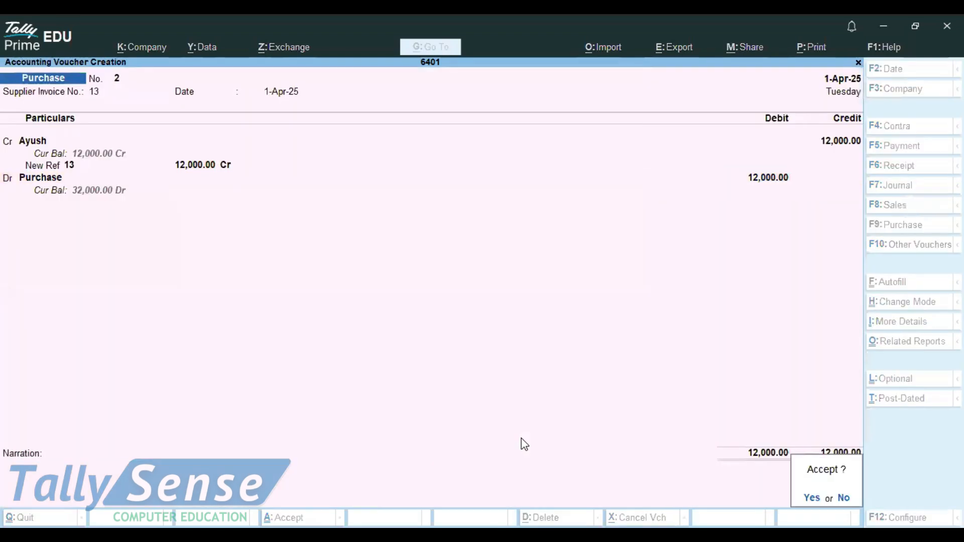
key("Return")
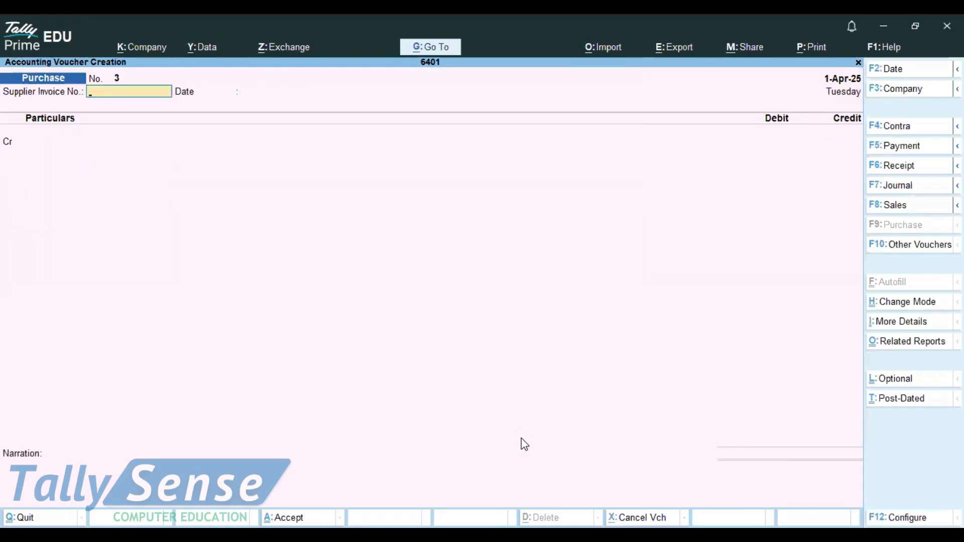
key("Page_Up")
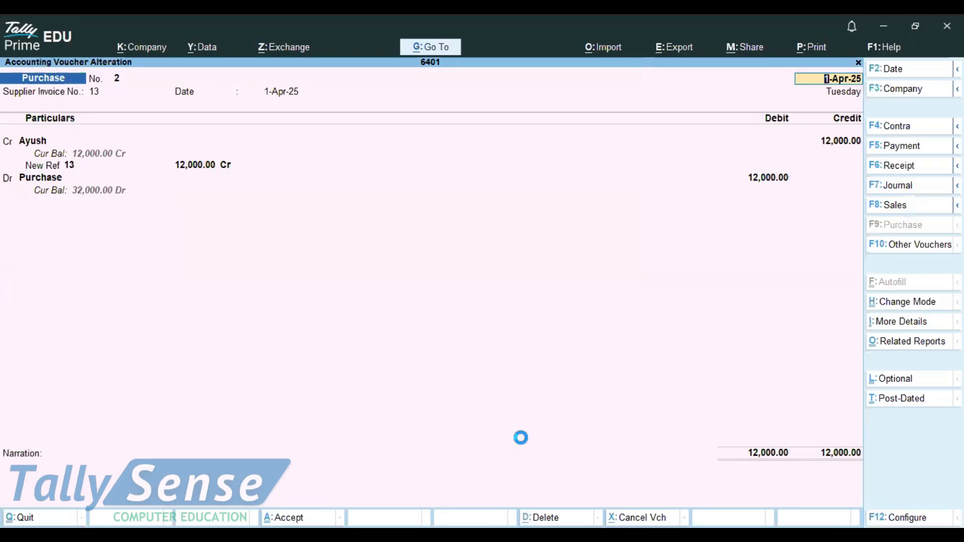
Start a payment voucher debiting the supplier's ledger with 12000 against reference 13.
key("Escape")
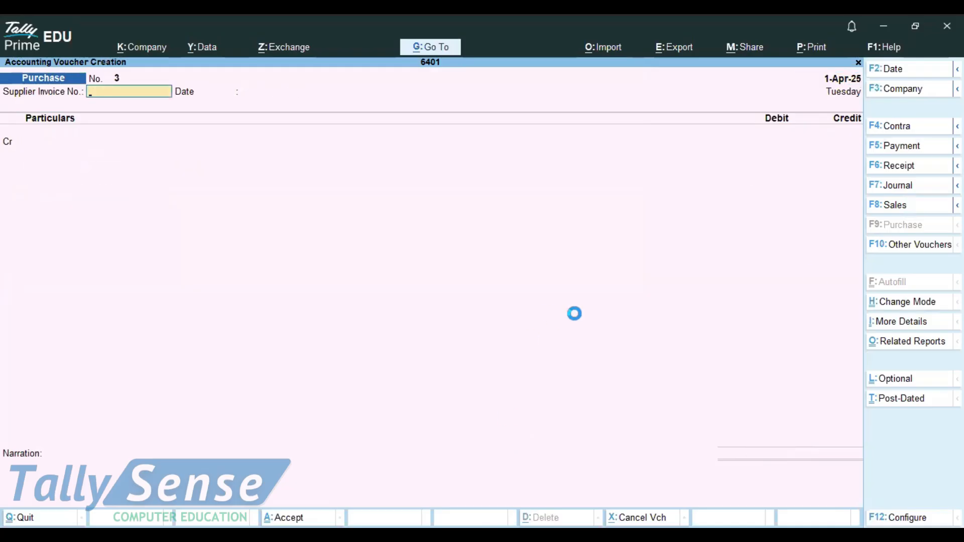
left_click(925, 149)
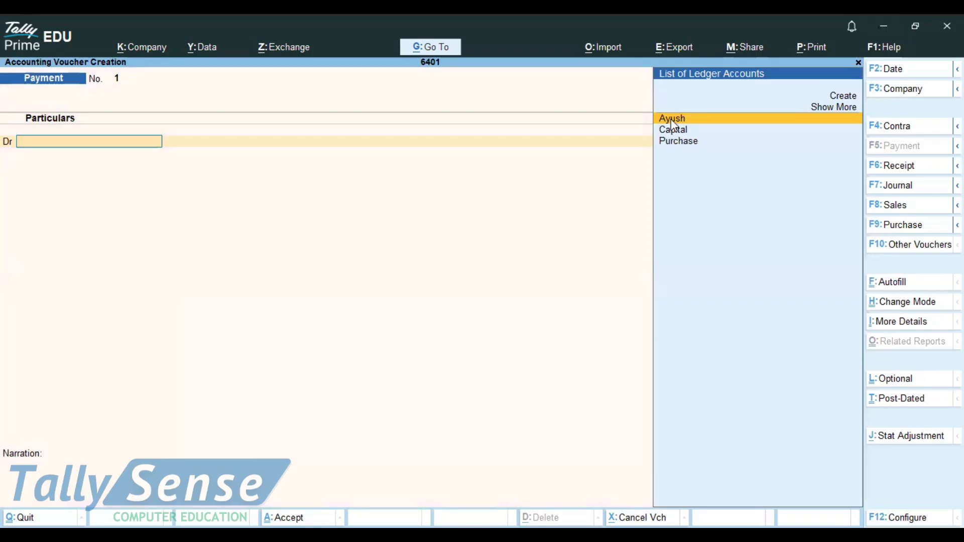
left_click(672, 120)
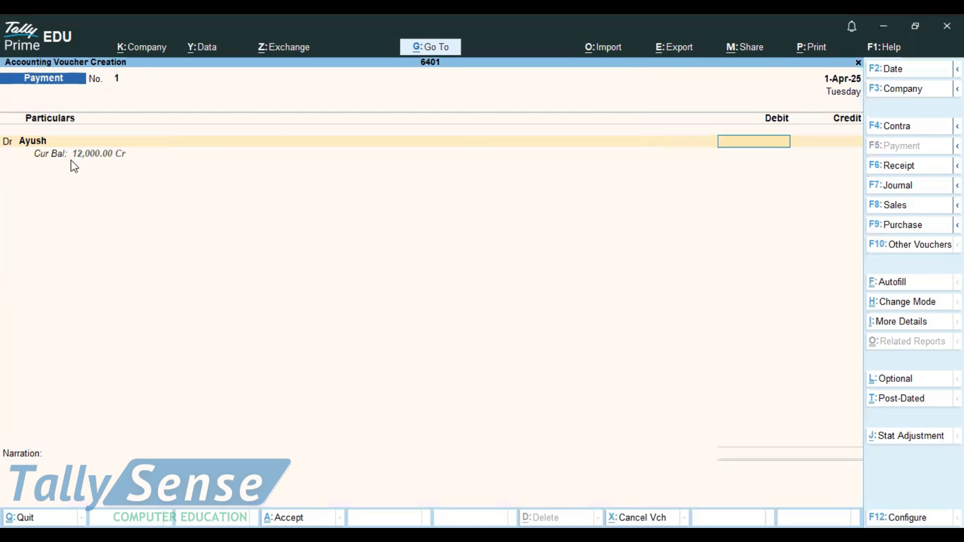
type("12000")
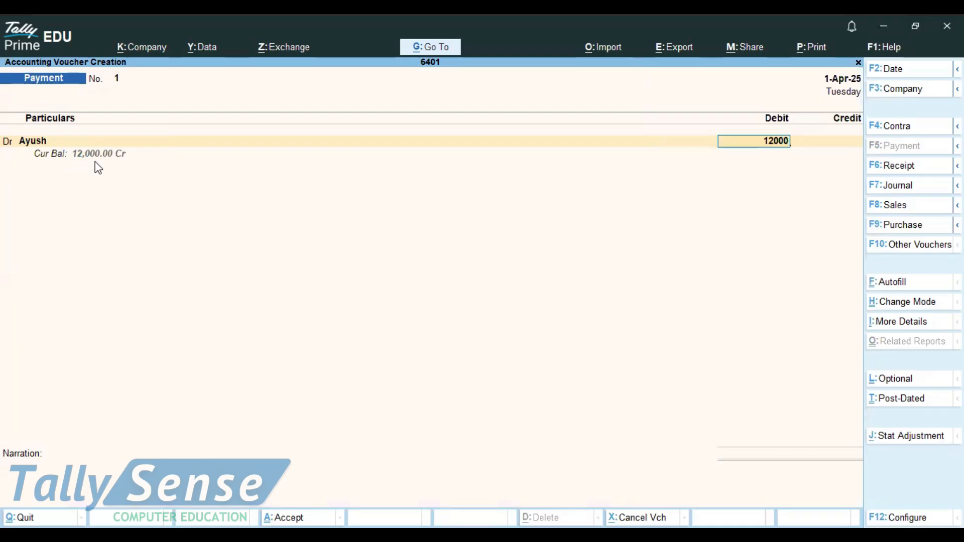
key("Return")
Credit Cash with 12,000 and save the payment voucher.
key("Return")
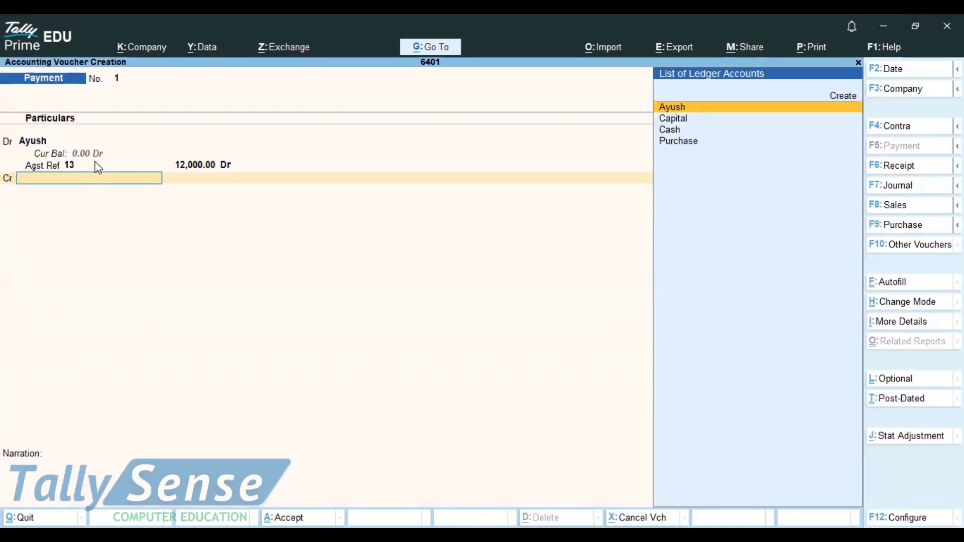
key("Down")
key("Down")
key("Return")
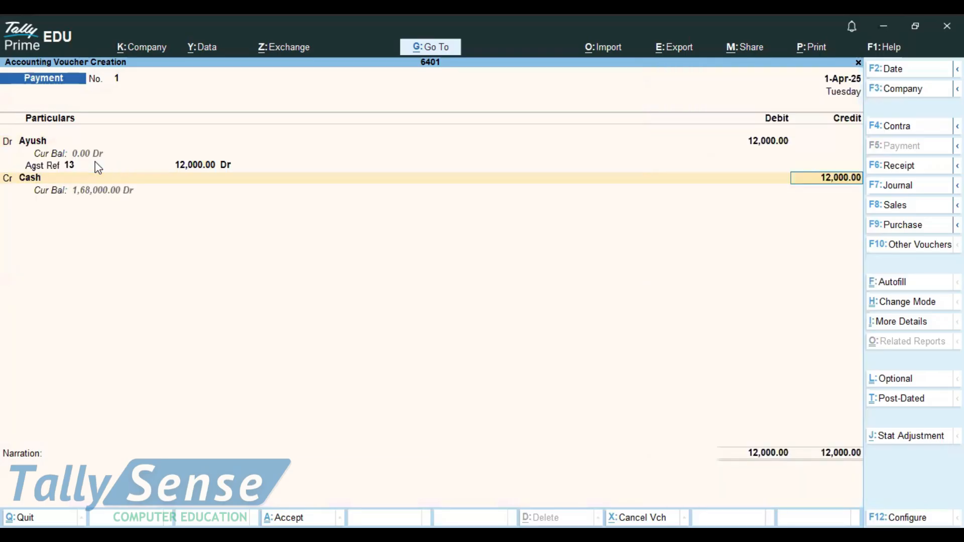
key("Return")
key("Return")
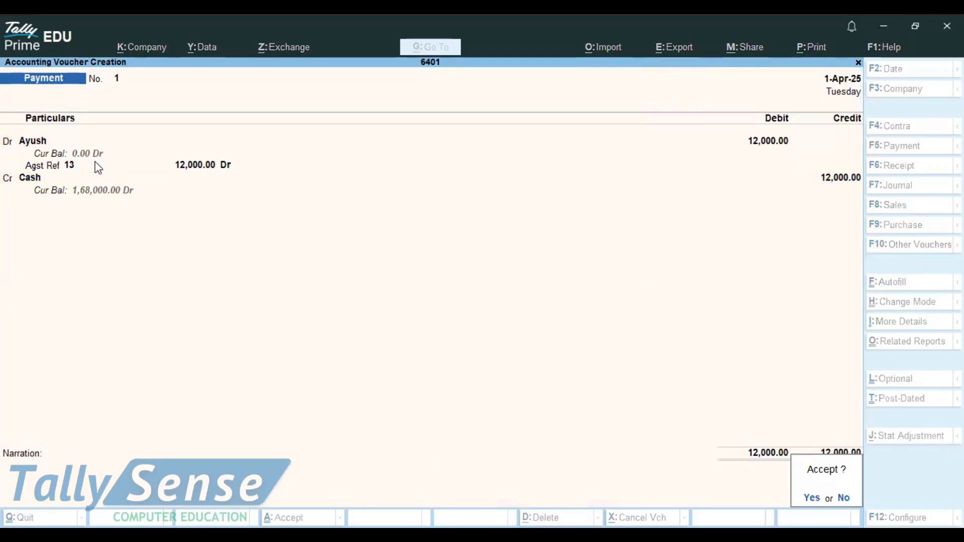
key("Return")
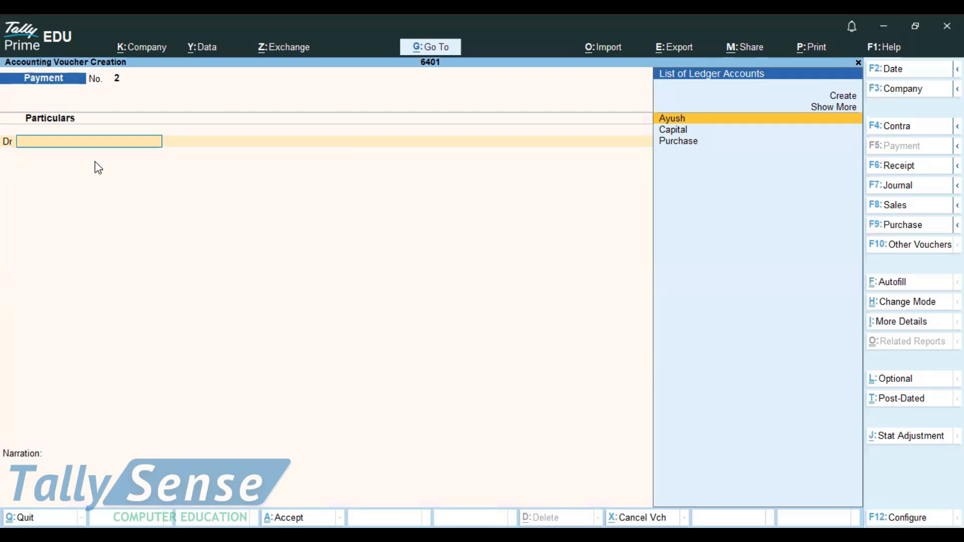
Page back through the saved payment and purchase vouchers, then return to a new payment voucher.
key("Page_Up")
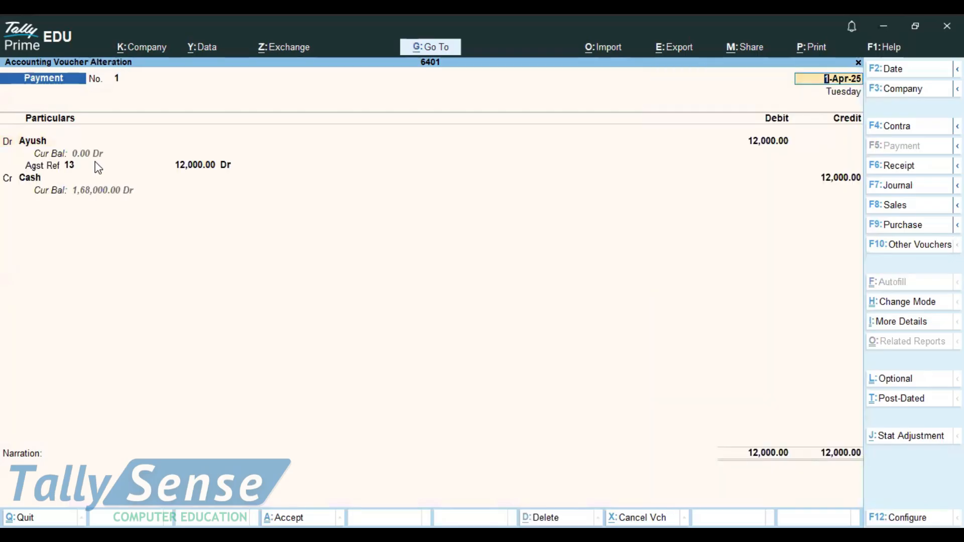
key("Page_Up")
key("Page_Up")
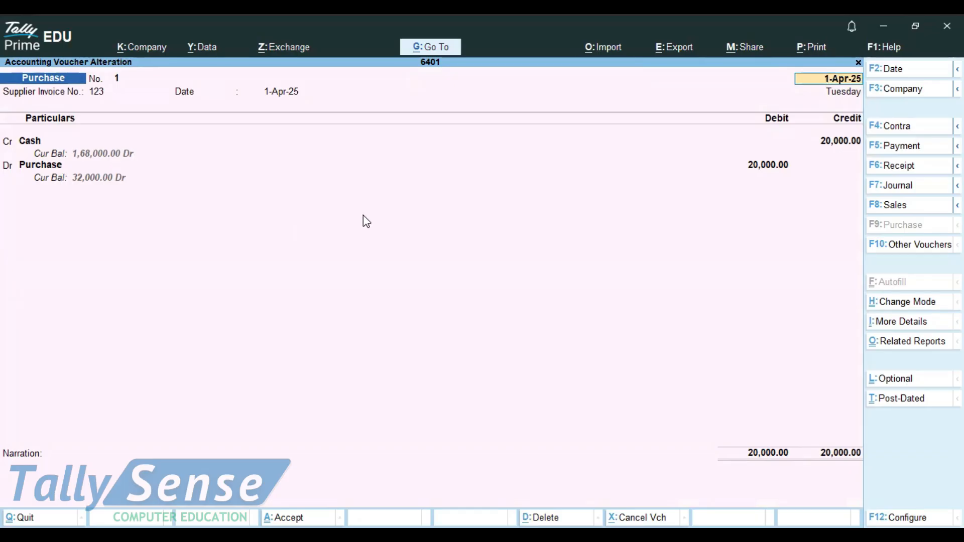
key("Page_Down")
key("Page_Down")
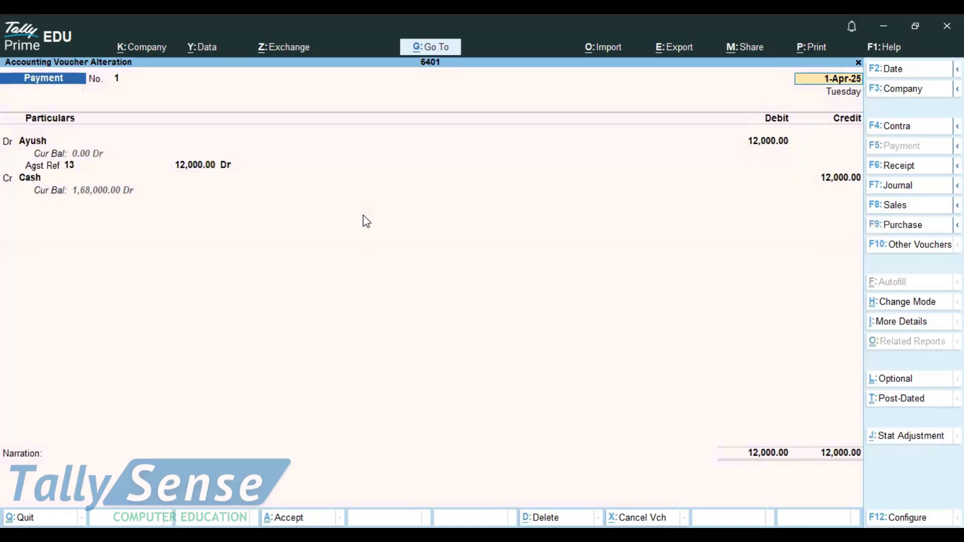
key("Page_Down")
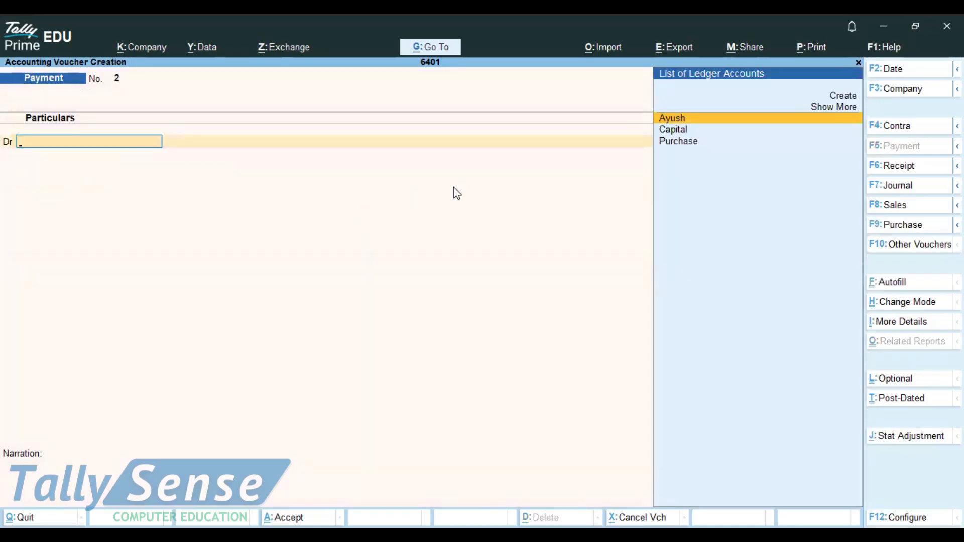
Open a sales voucher and check the sales cash & credit note in Notepad.
left_click(887, 202)
key("alt")
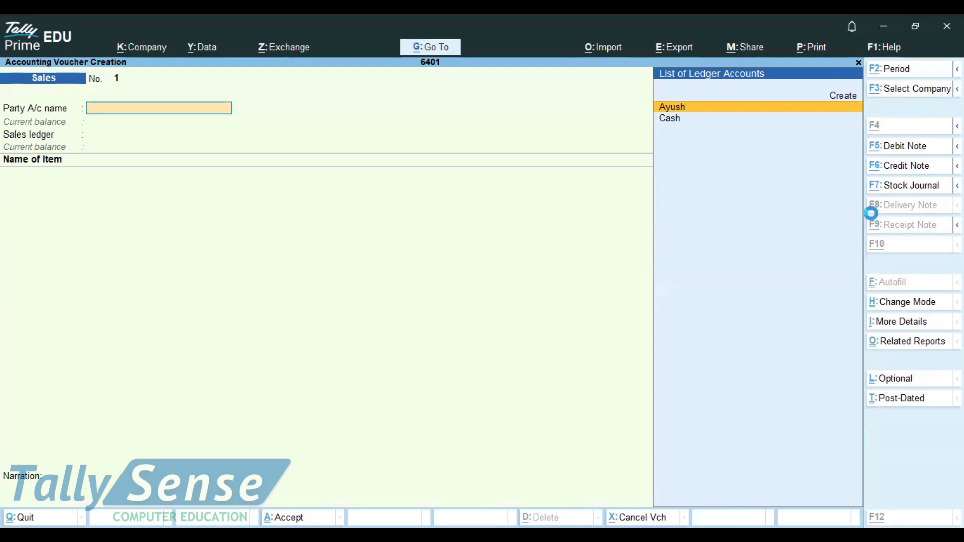
key("alt+Tab")
left_click_drag(316, 174, 133, 174)
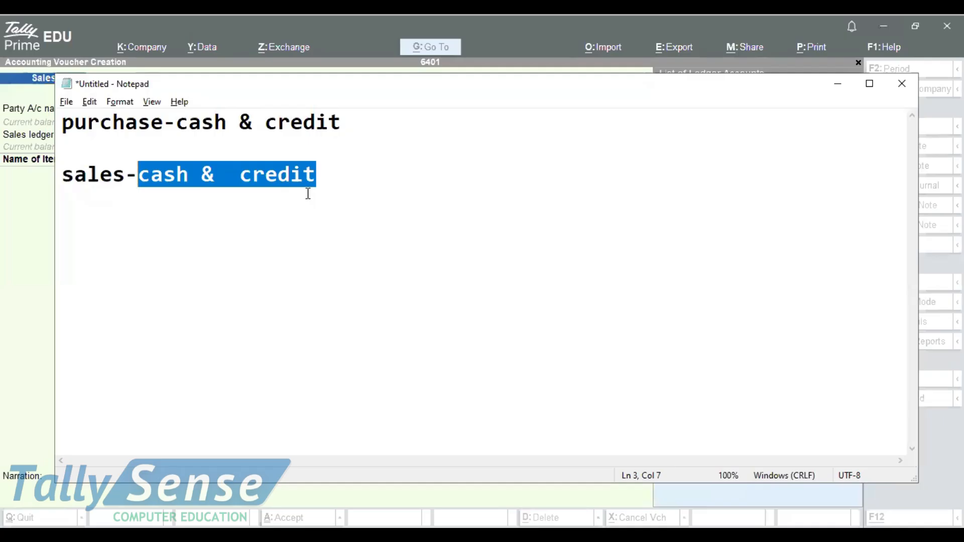
key("alt+Tab")
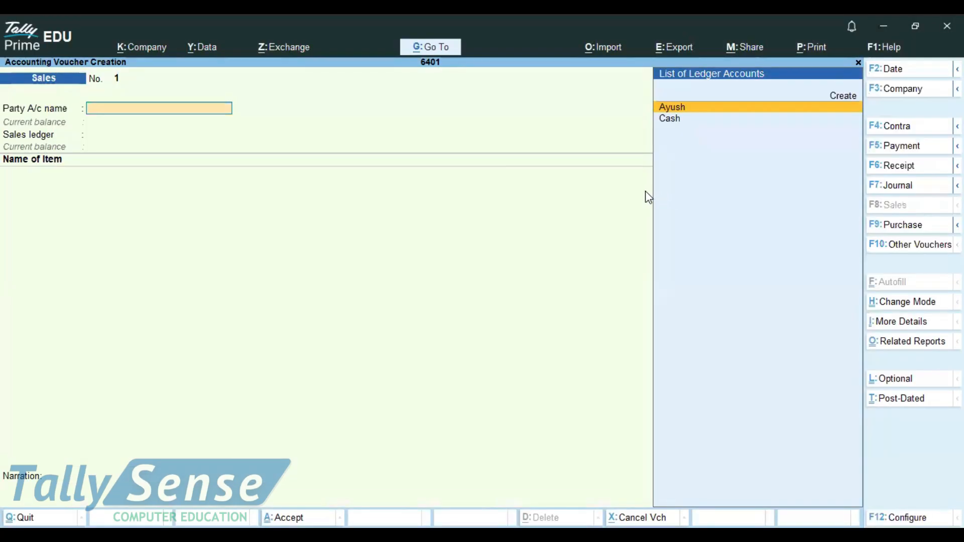
Switch the sales voucher to As Voucher mode.
left_click(896, 302)
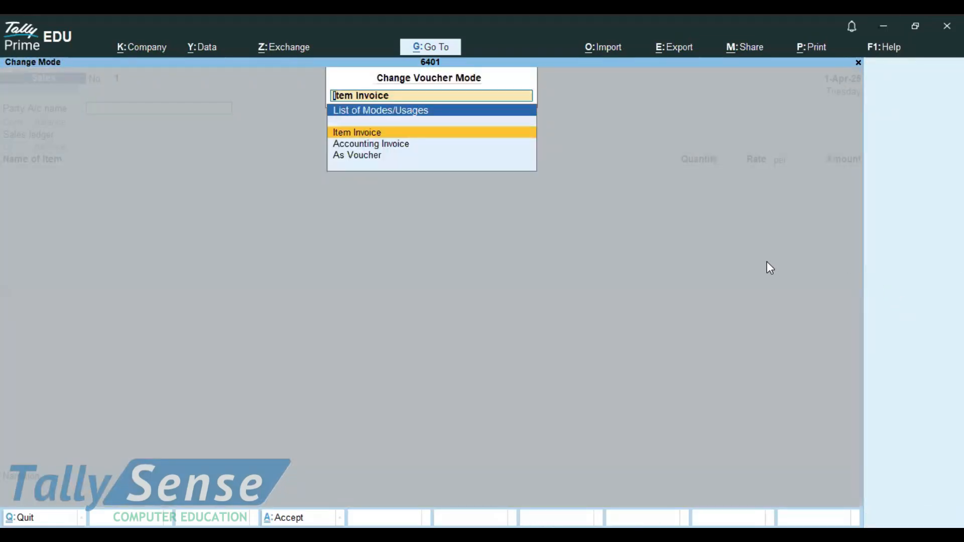
key("Down")
key("Down")
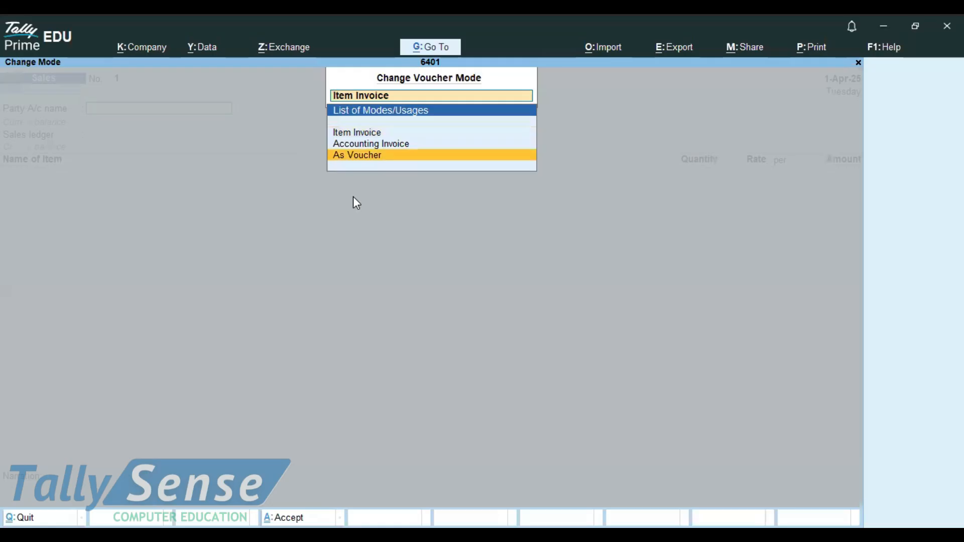
left_click(379, 156)
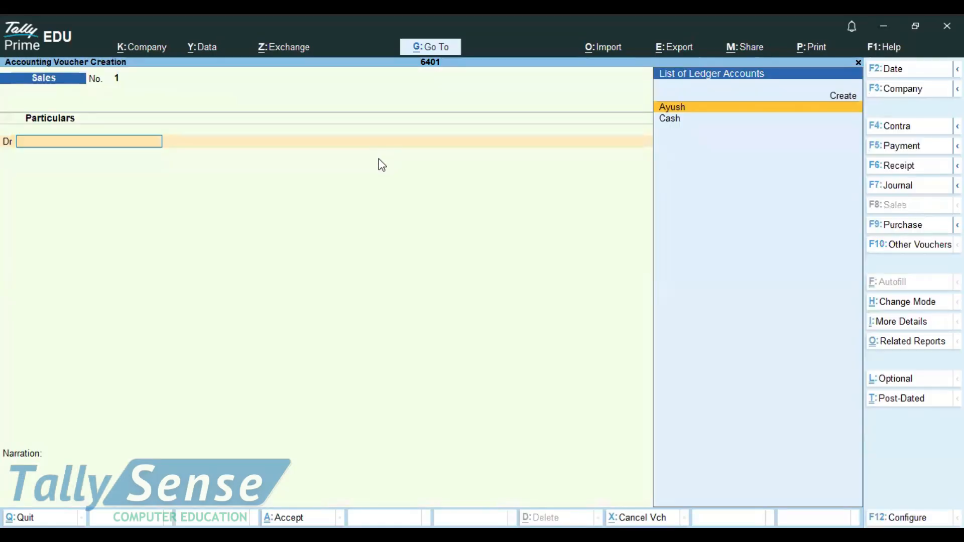
Debit Cash with 12000 in the sales voucher, accepting the empty dispatch details.
key("Down")
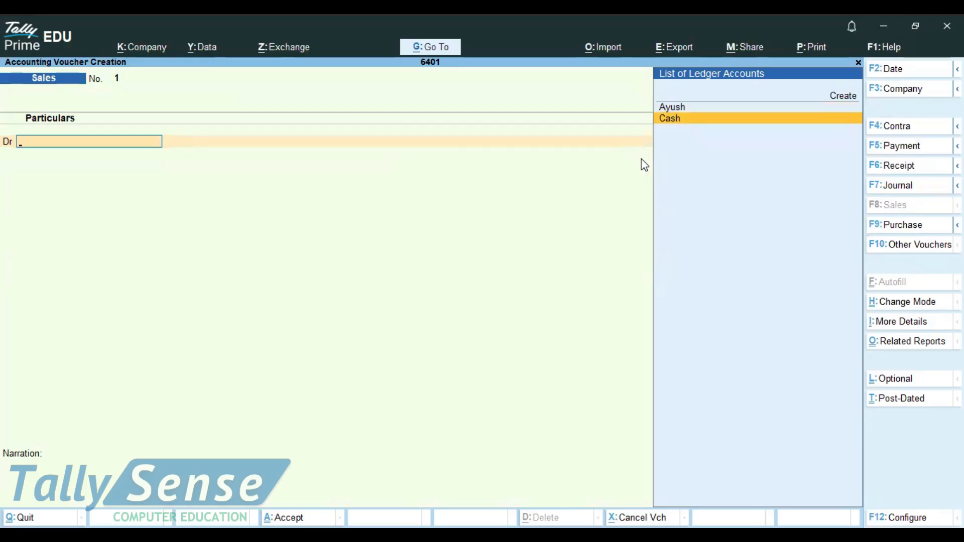
key("Return")
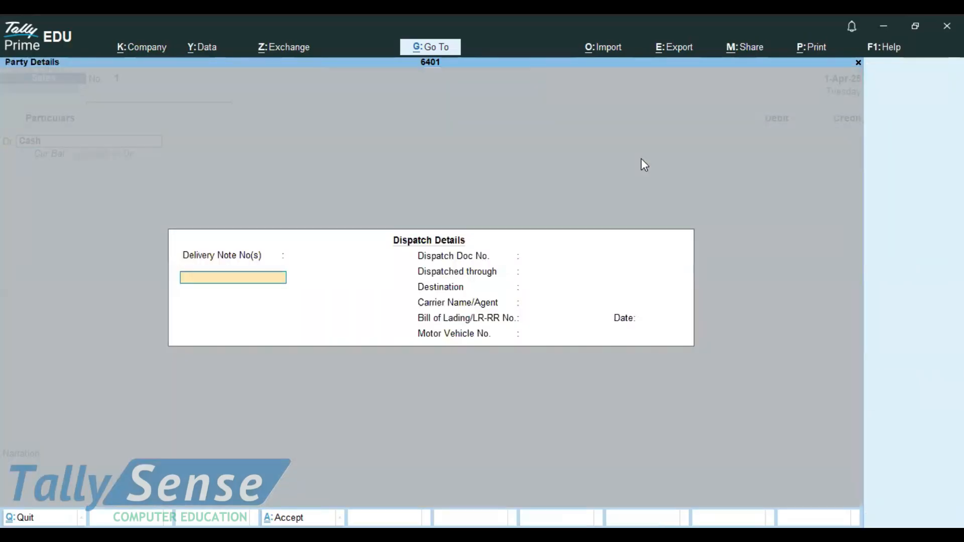
key("ctrl+a")
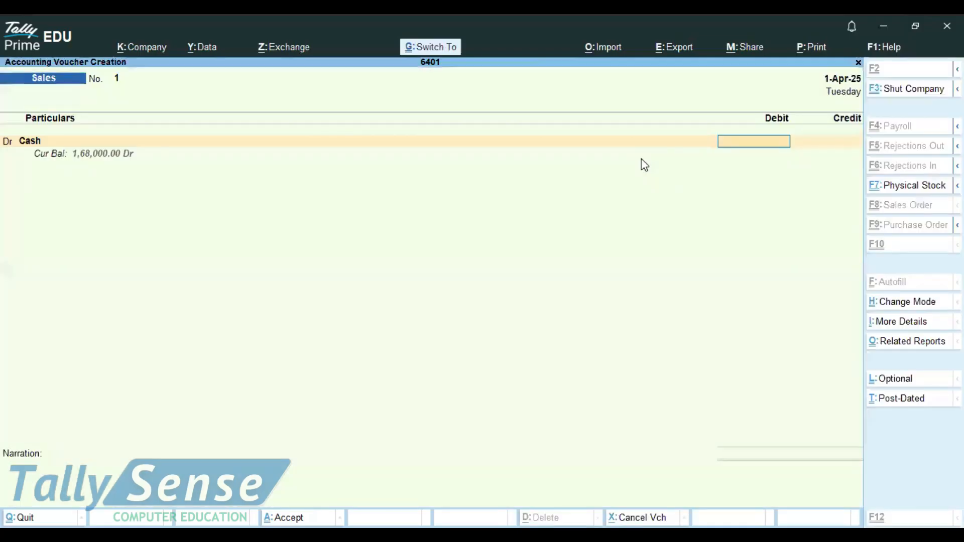
type("12000")
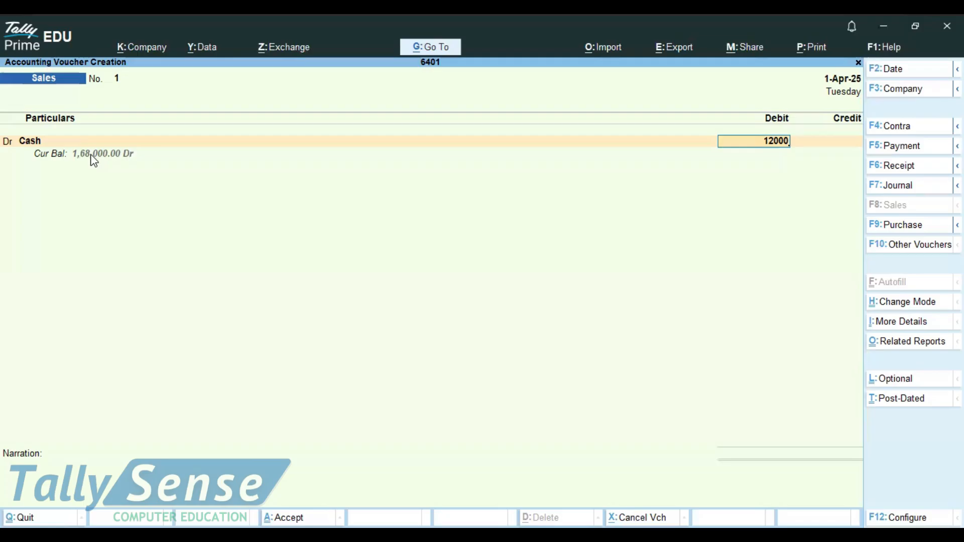
key("Return")
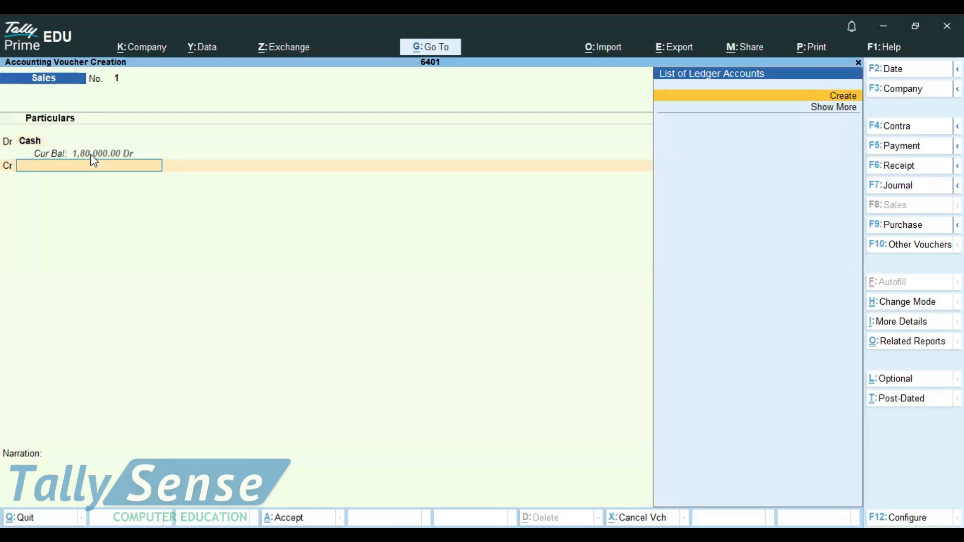
Create a Sales ledger under Sales Accounts, credit it, and save the cash sales voucher.
key("alt+c")
type("Sales")
key("Return")
type("S")
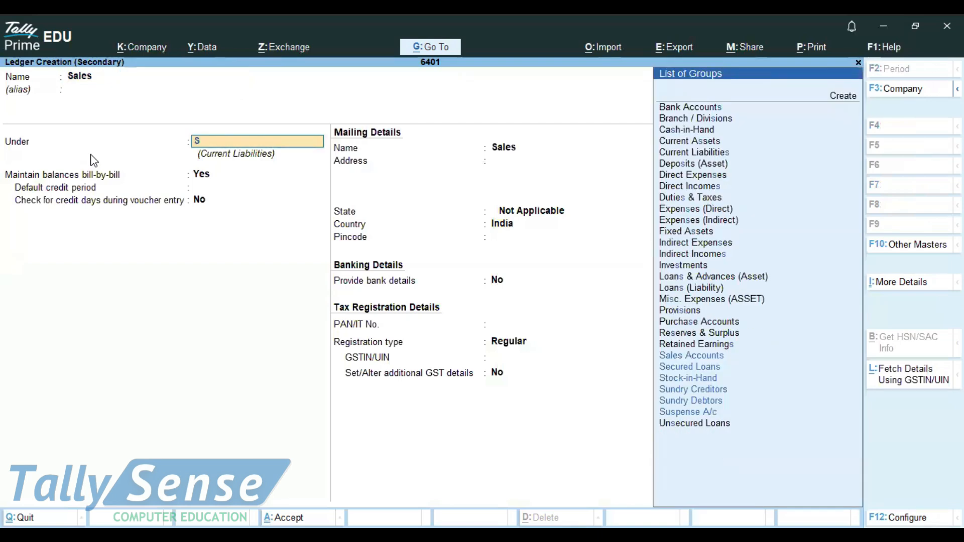
key("Return")
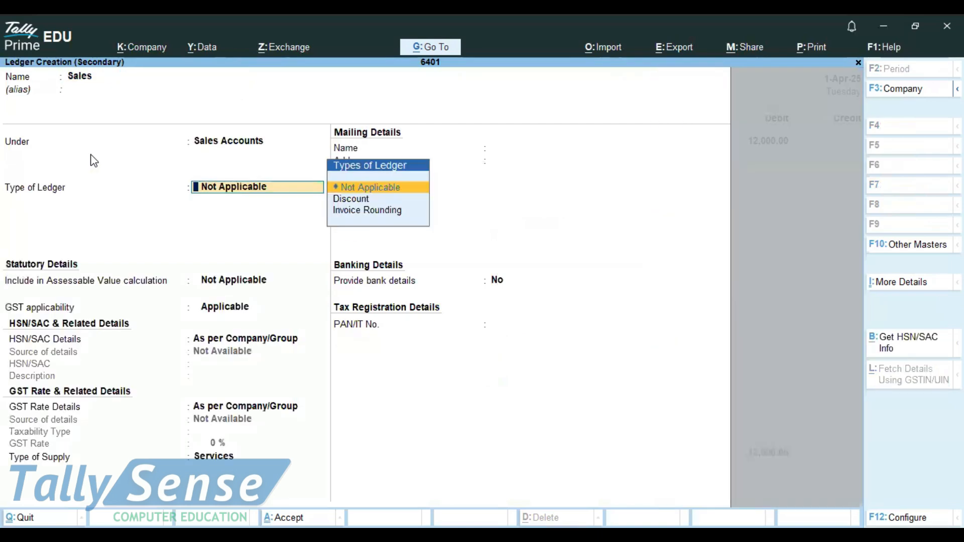
key("ctrl+a")
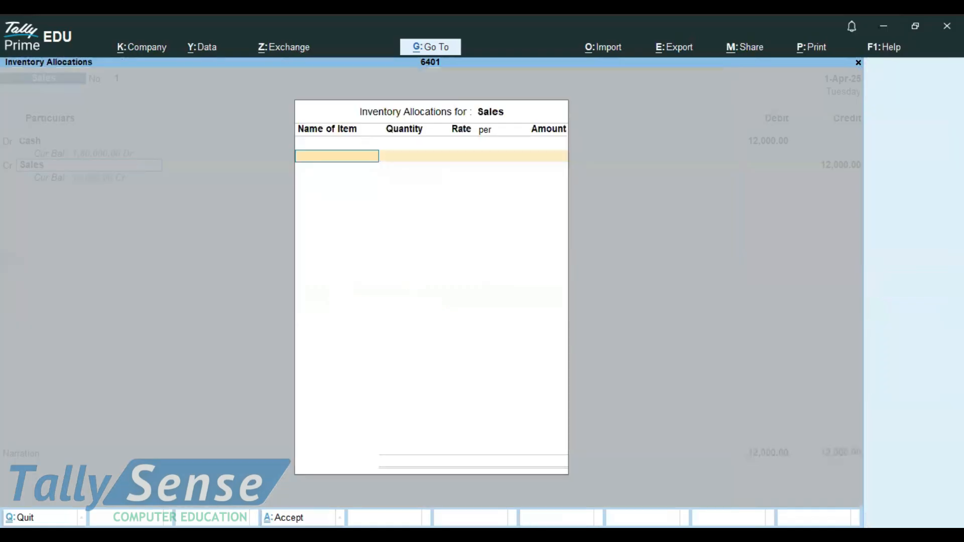
key("ctrl+a")
key("ctrl+a")
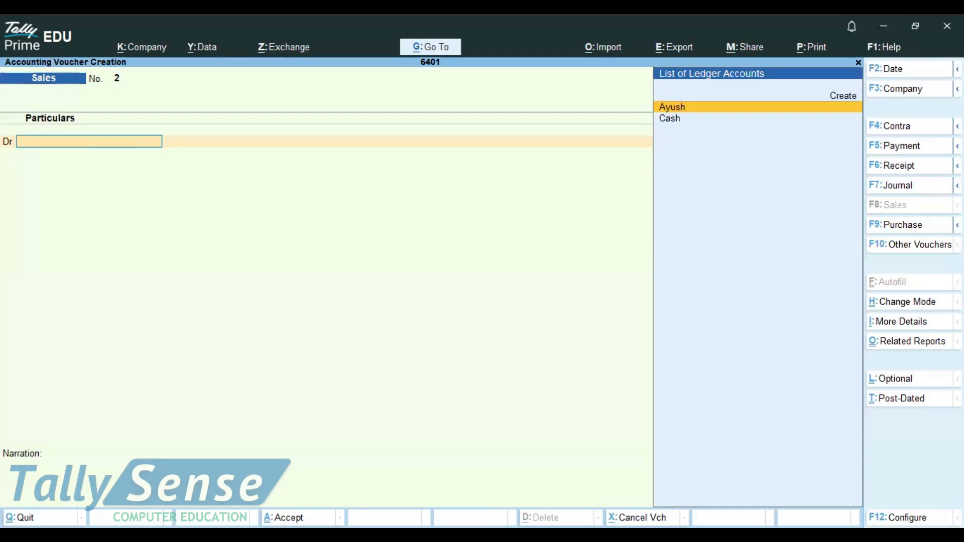
Review the saved sales voucher, then open a new sales voucher.
key("Page_Up")
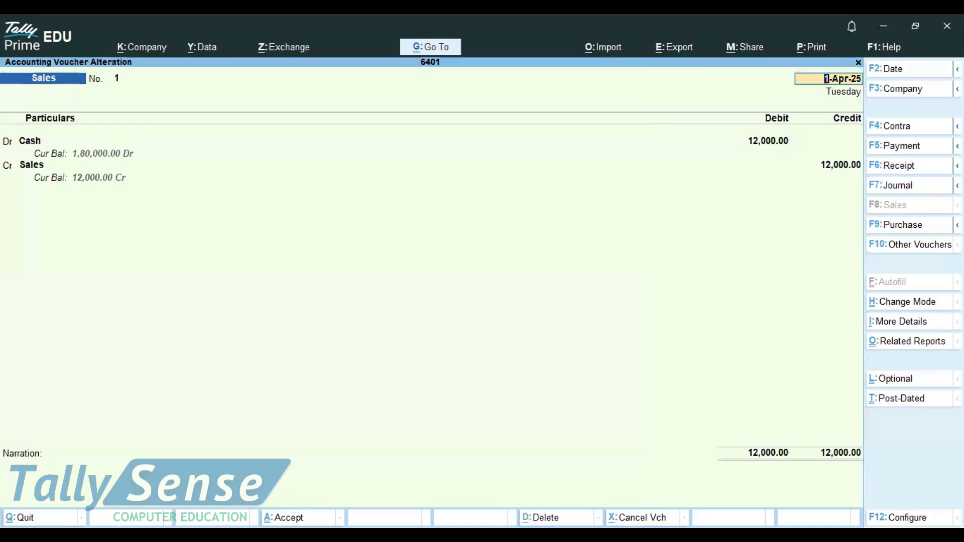
key("Page_Down")
key("F9")
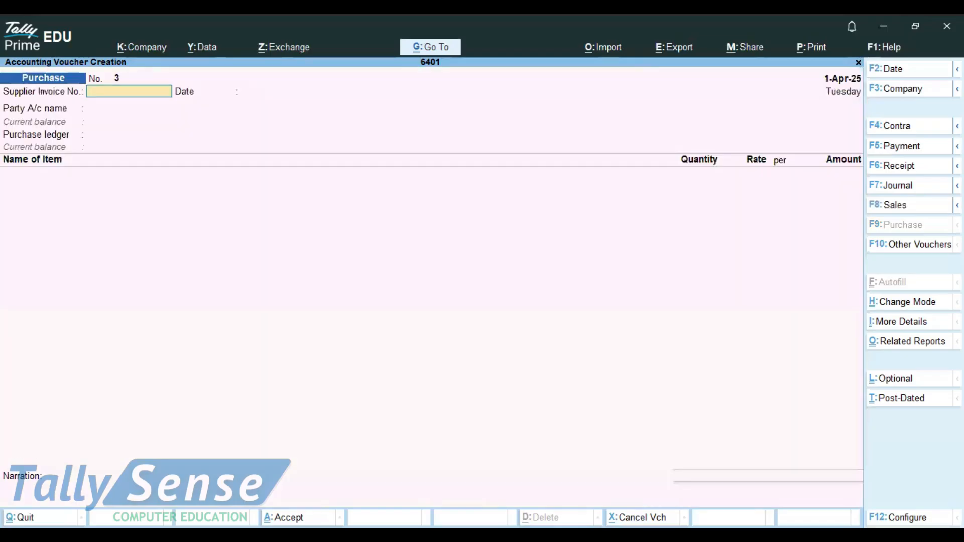
key("F8")
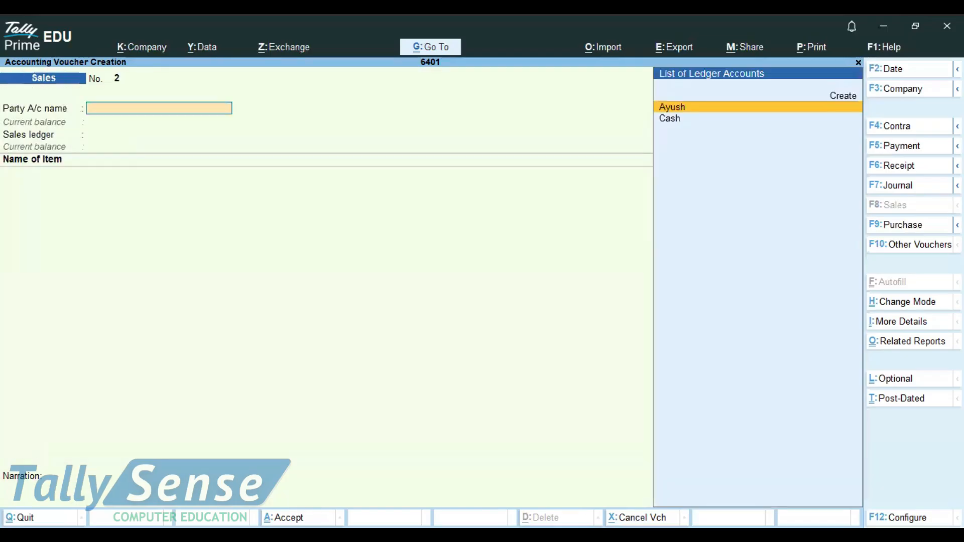
Switch the new sales voucher to As Voucher mode.
left_click(893, 302)
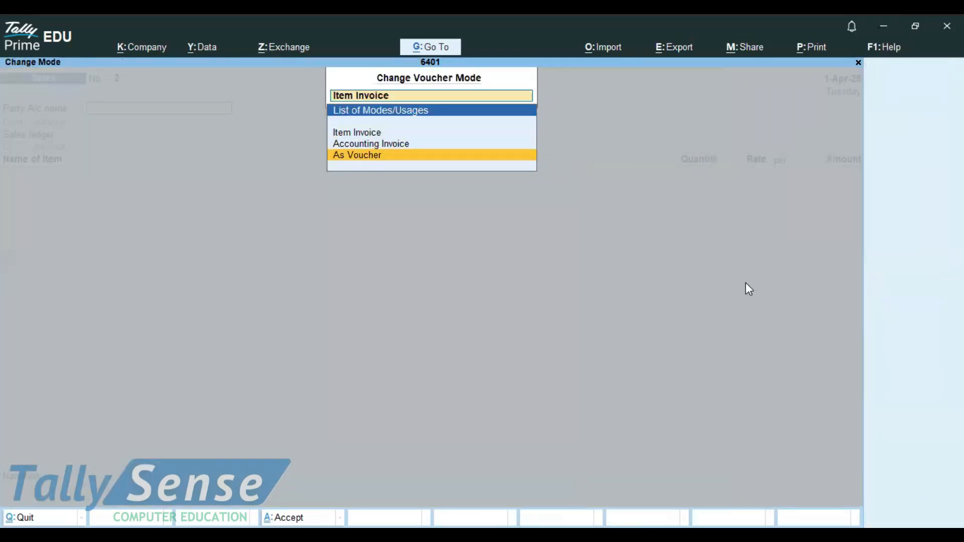
key("Return")
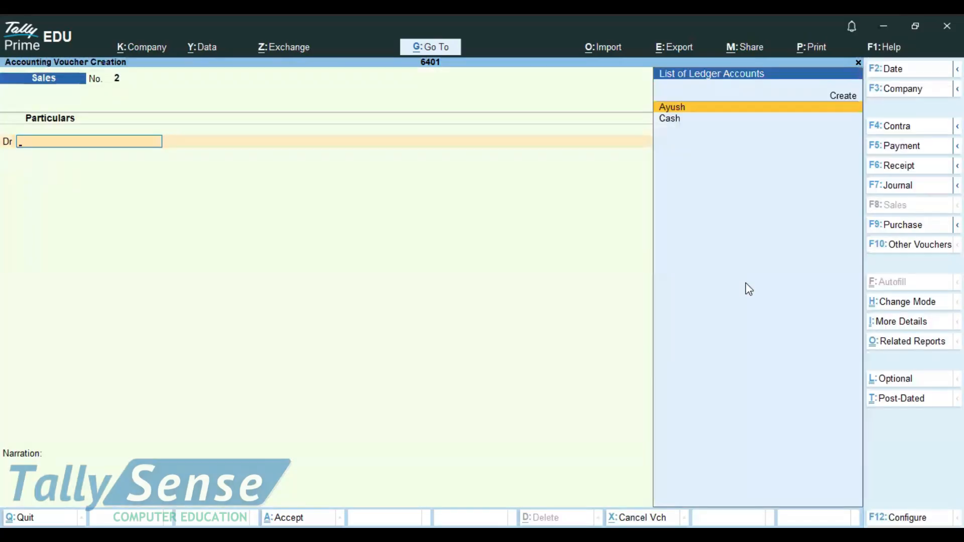
Debit Cash with 12000 in the sales voucher, accepting the empty dispatch details.
key("Down")
key("Return")
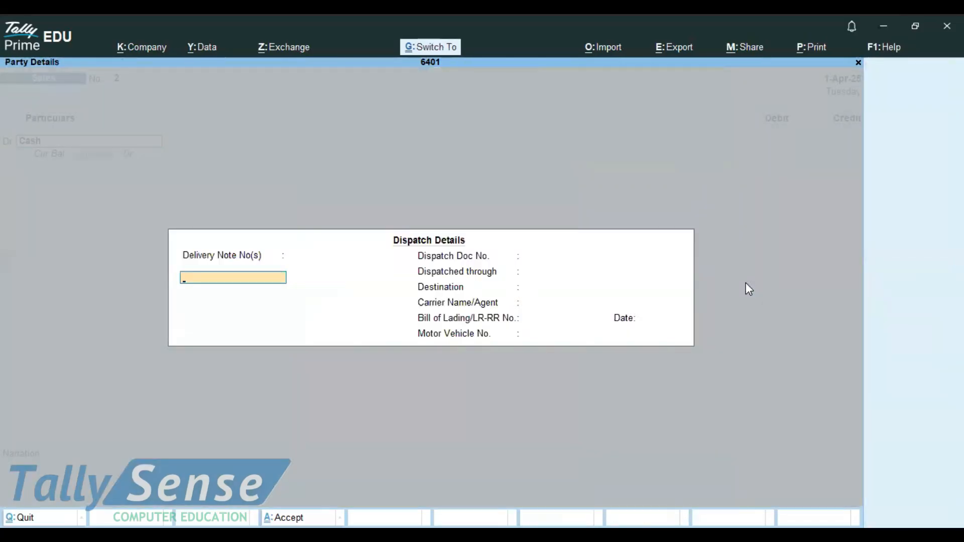
key("ctrl+a")
key("ctrl+a")
type("12000")
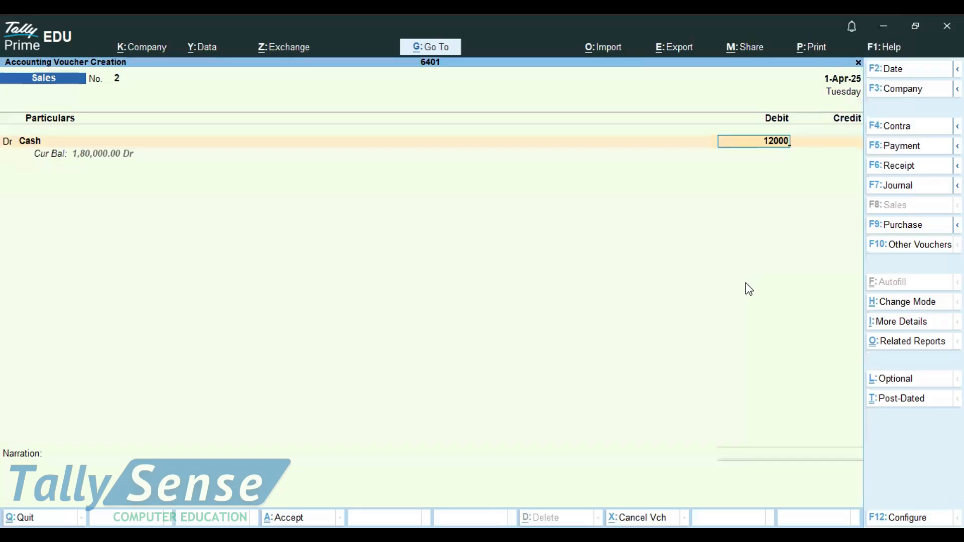
Credit the Sales ledger, accepting its Sales Accounts group and empty inventory allocation, and save the cash sales voucher.
key("Return")
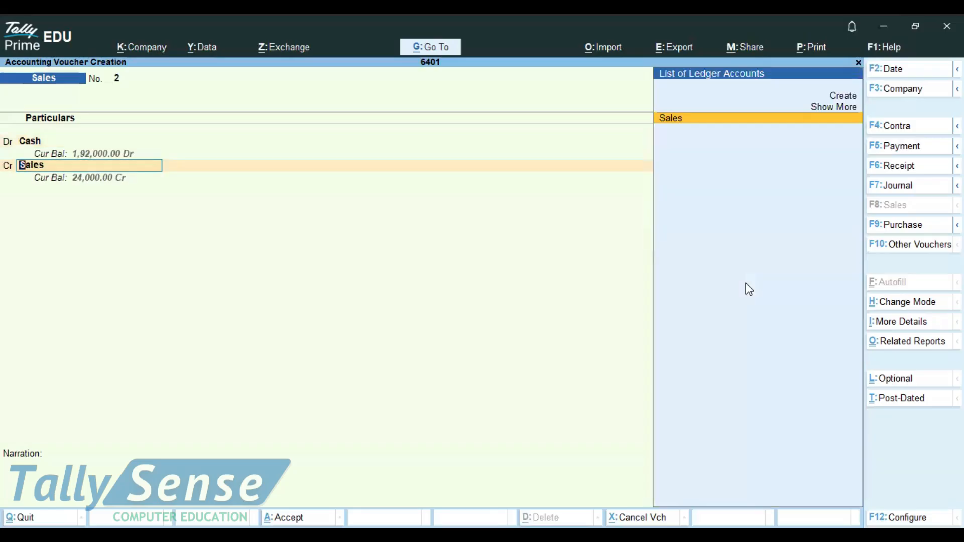
key("ctrl+Return")
key("Return")
key("Return")
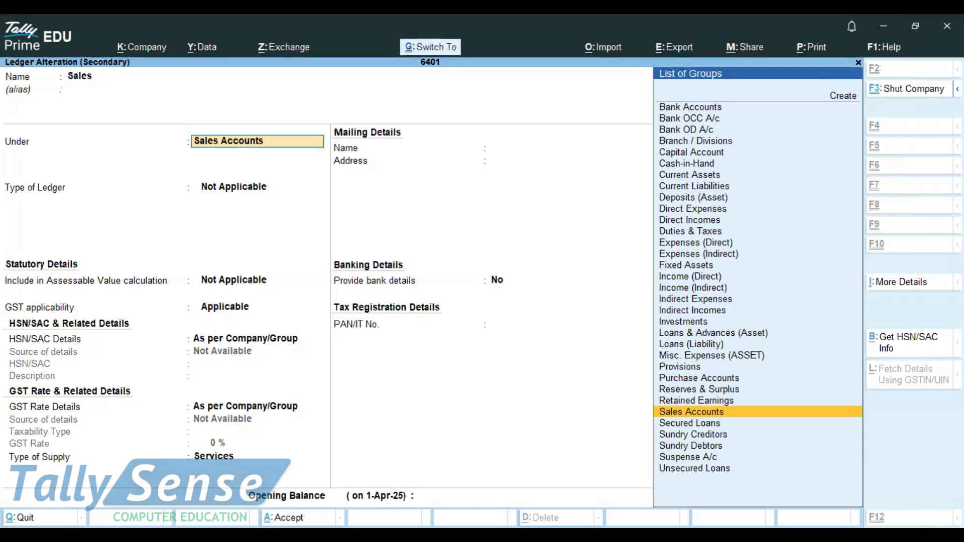
key("ctrl+a")
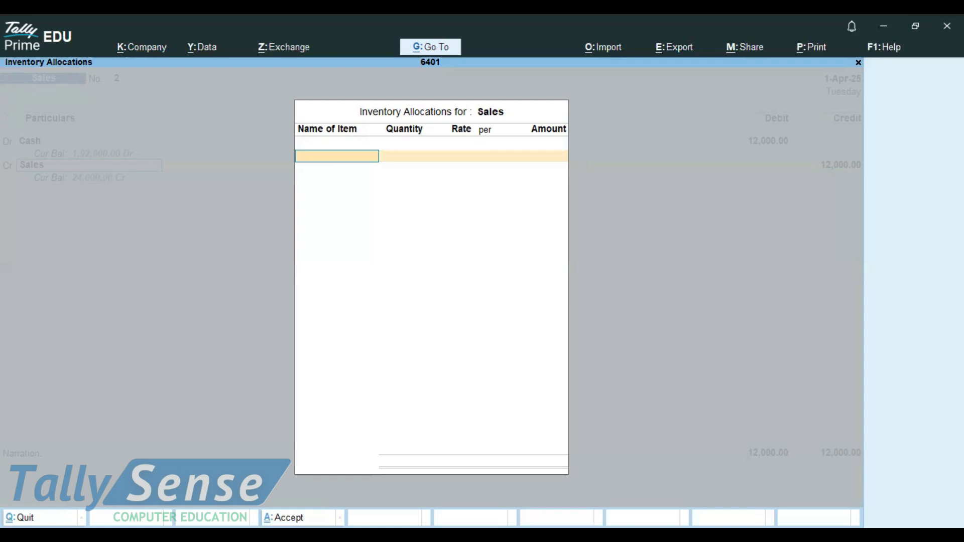
key("Return")
key("ctrl+a")
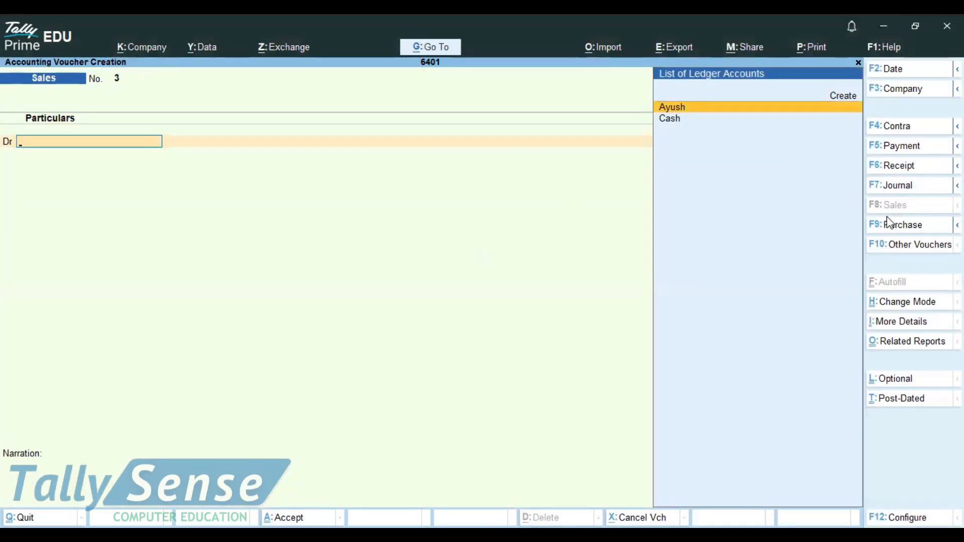
Review the previously saved cash sales voucher and return to the new sales voucher.
key("Page_Up")
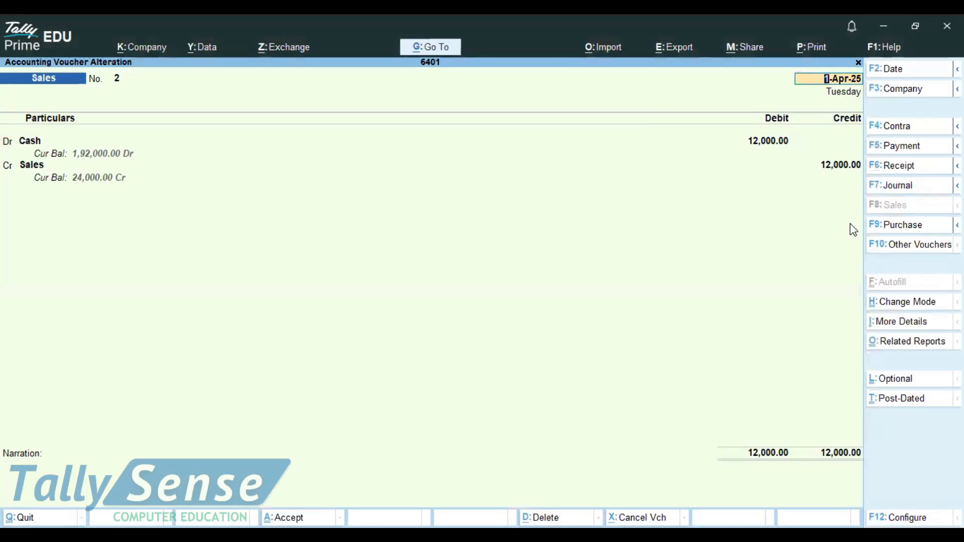
key("Escape")
key("Up")
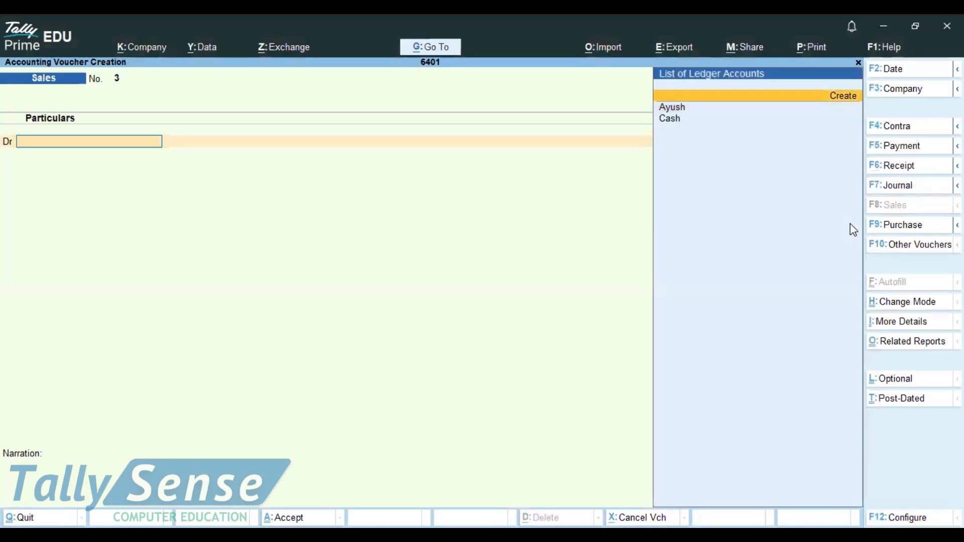
Create a new customer ledger under Sundry Debtors from the debit line of the sales voucher.
key("Return")
type("Mohan")
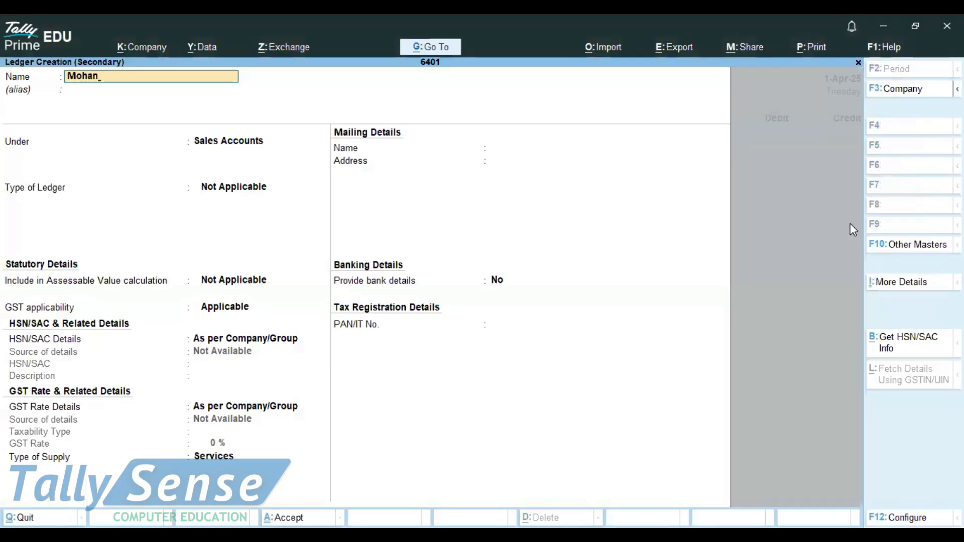
key("Return")
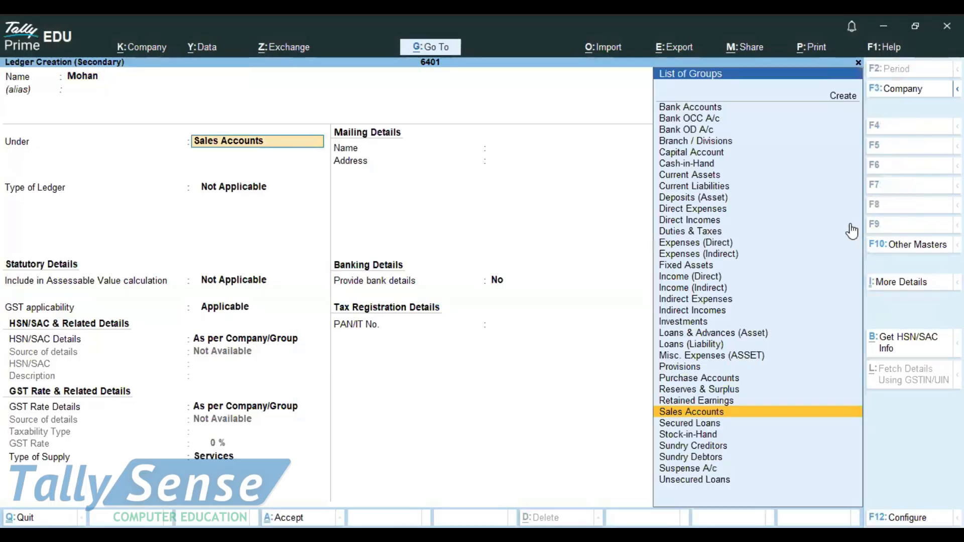
type("S")
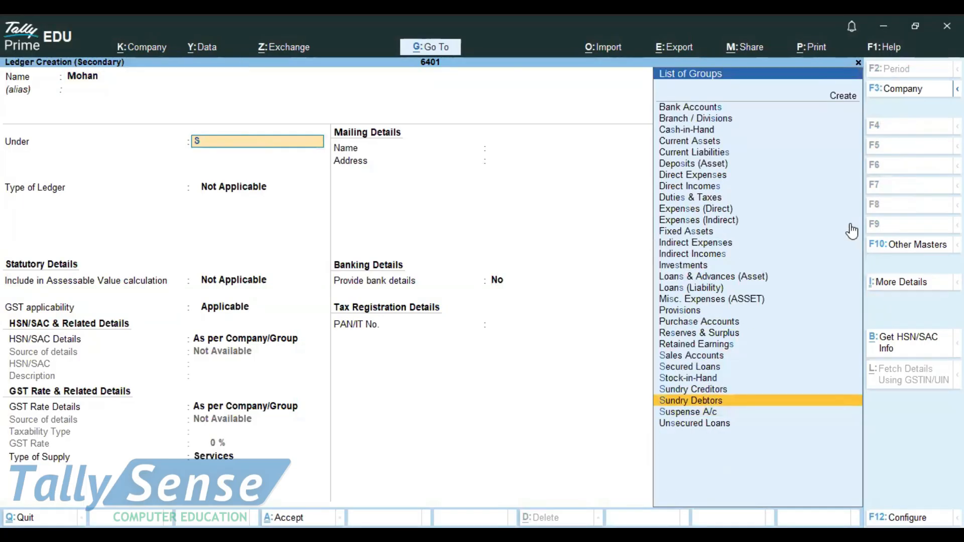
key("Return")
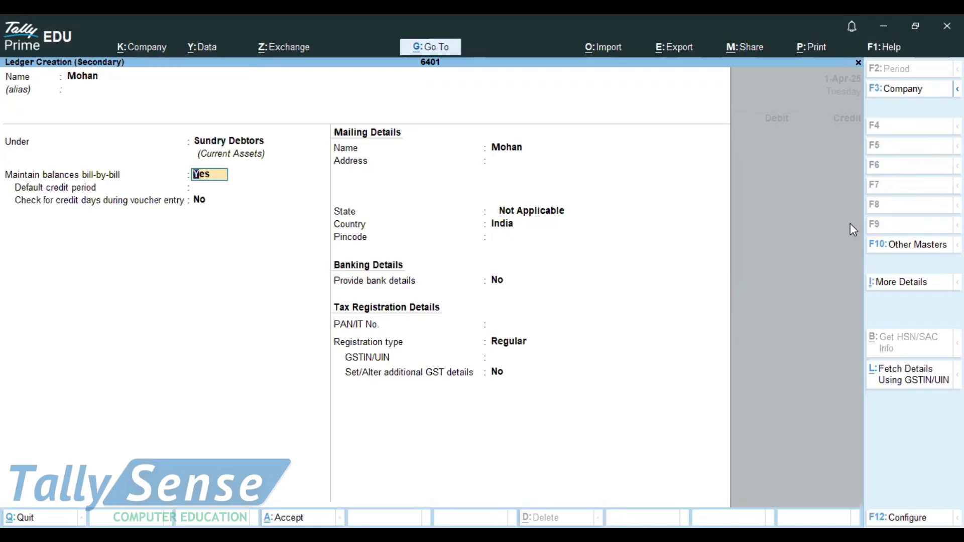
key("ctrl+a")
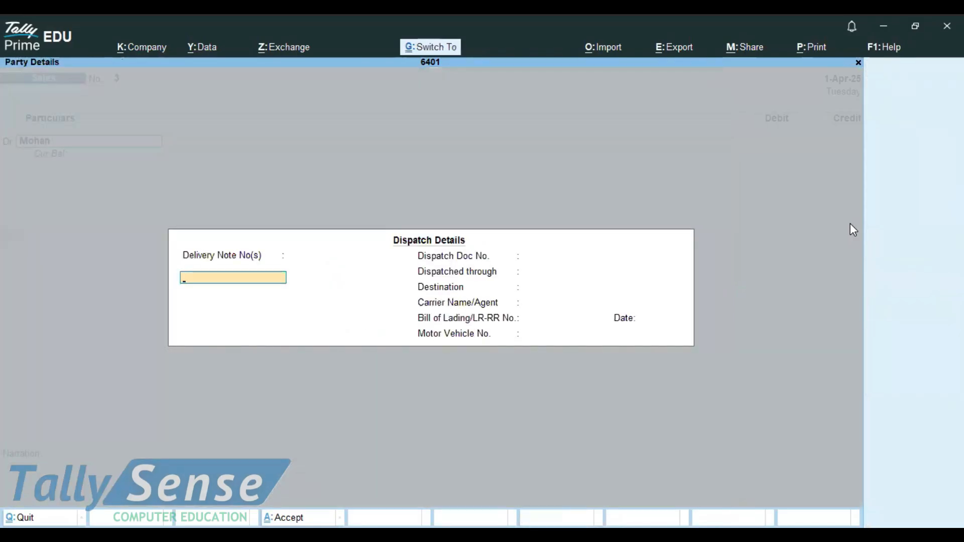
Debit the new customer with 30000 as a new bill reference, accepting the empty dispatch details.
key("ctrl+a")
type("30000")
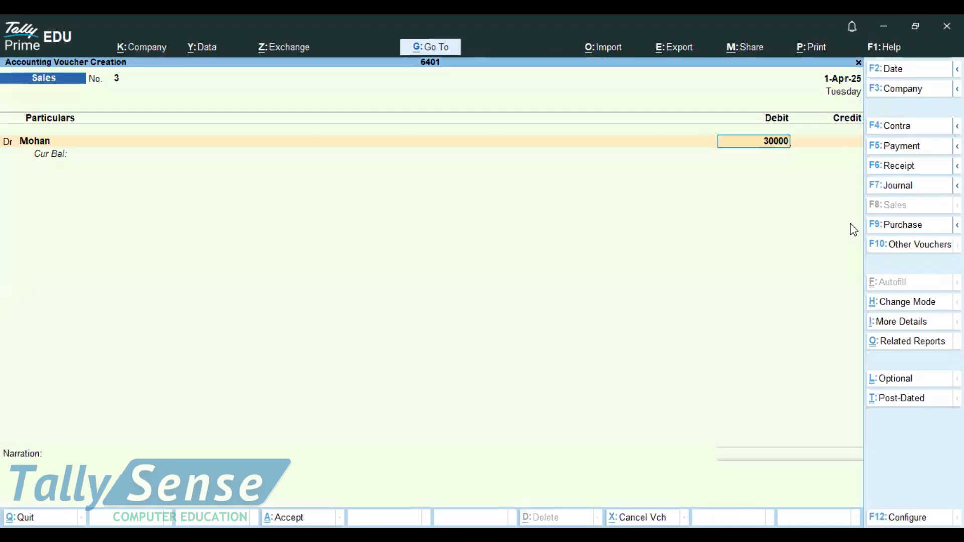
key("Return")
key("Return")
key("Return")
key("Return")
Credit Sales, save the credit sales voucher, and review it once before returning.
key("Return")
key("Return")
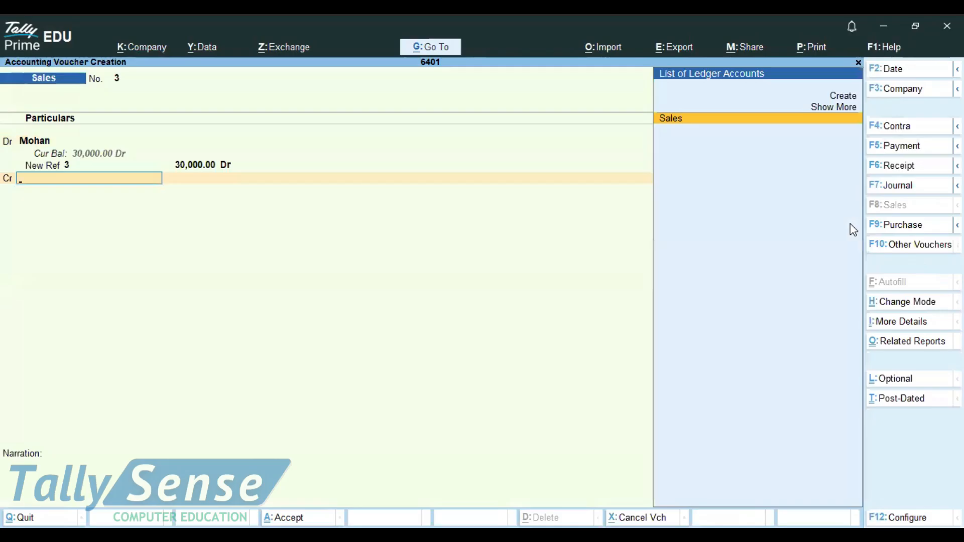
key("Return")
key("Return")
key("Return")
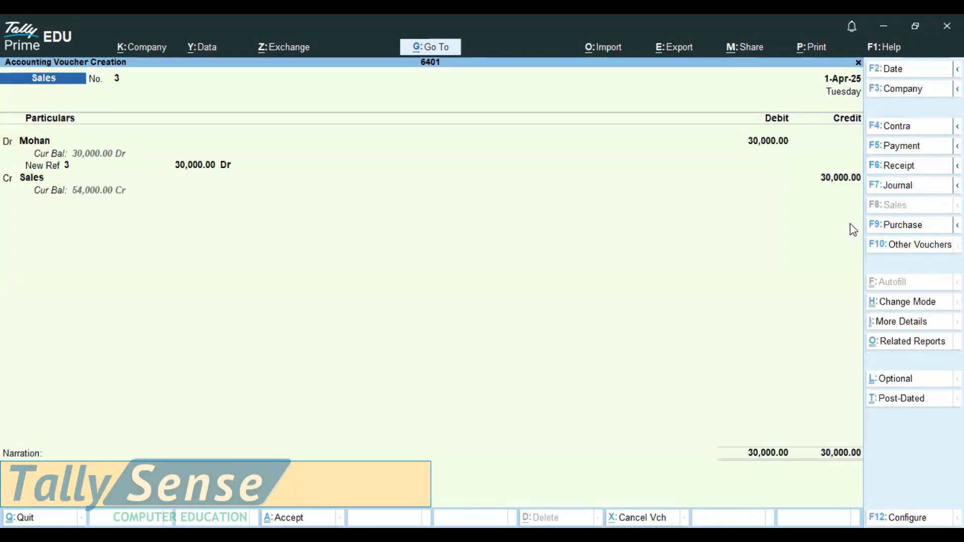
key("Return")
key("Return")
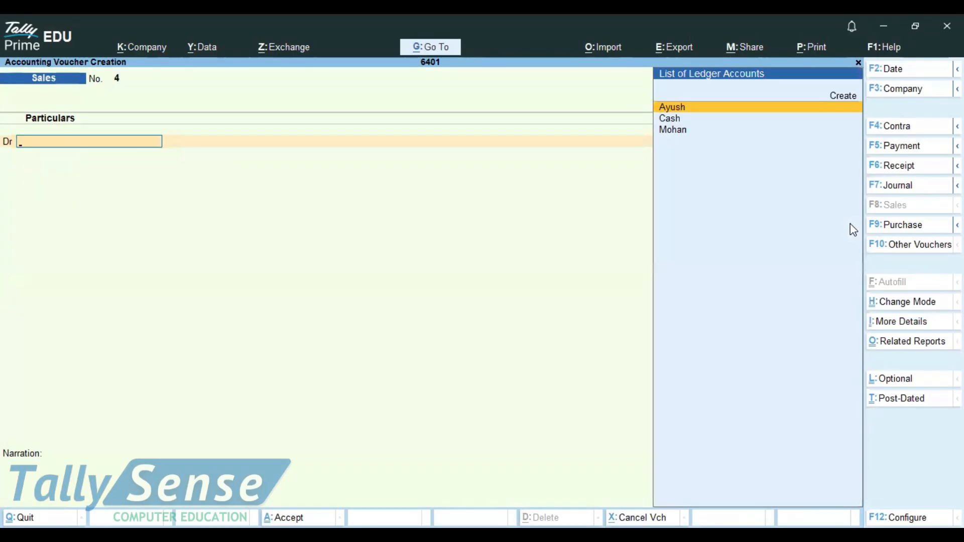
key("Page_Up")
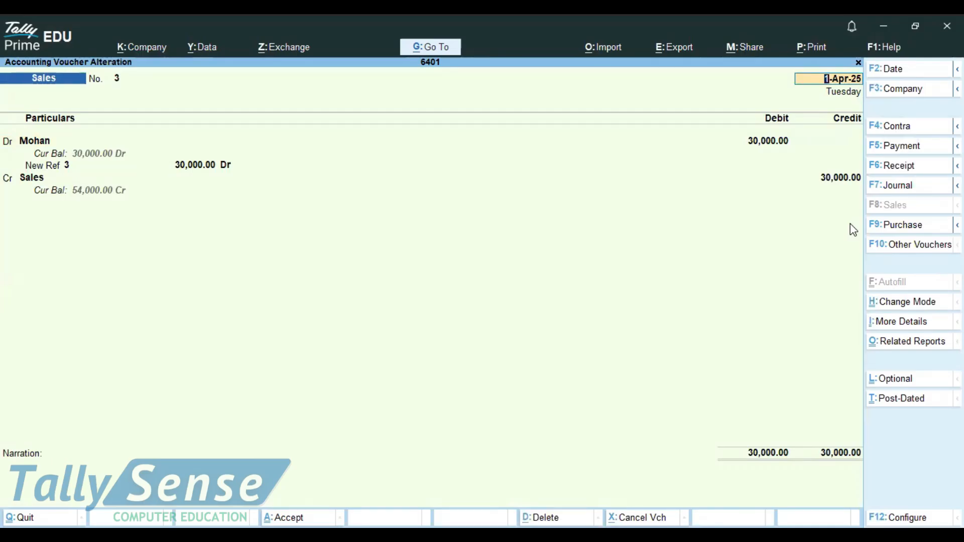
key("ctrl+a")
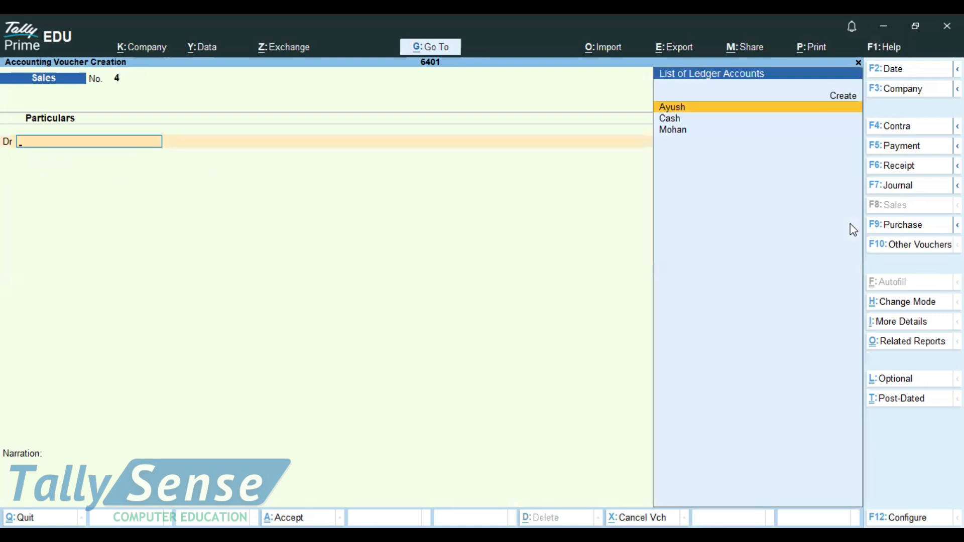
Open a receipt voucher and credit the customer with 30000 against sales bill reference 3.
left_click(891, 165)
key("Down")
key("Down")
key("Down")
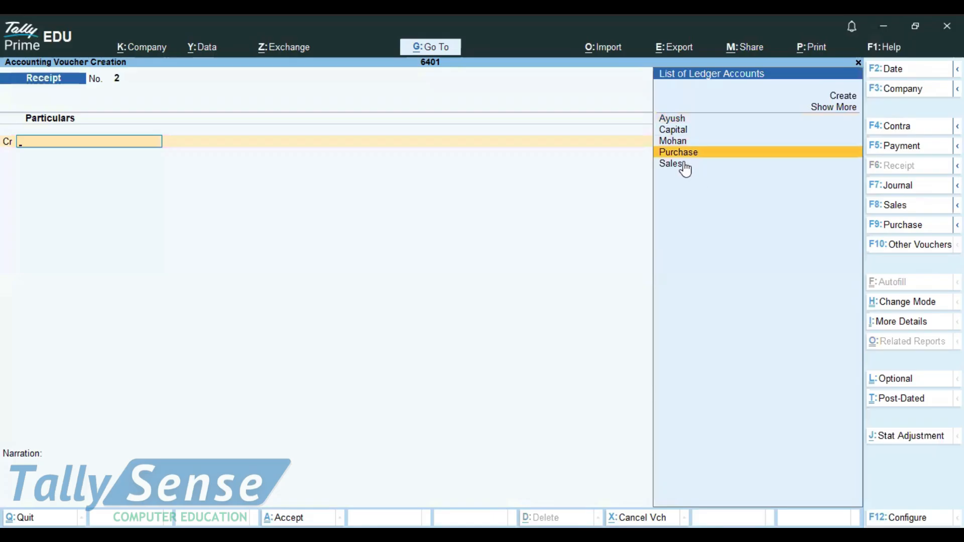
key("Up")
key("Return")
type("300000.00")
key("Return")
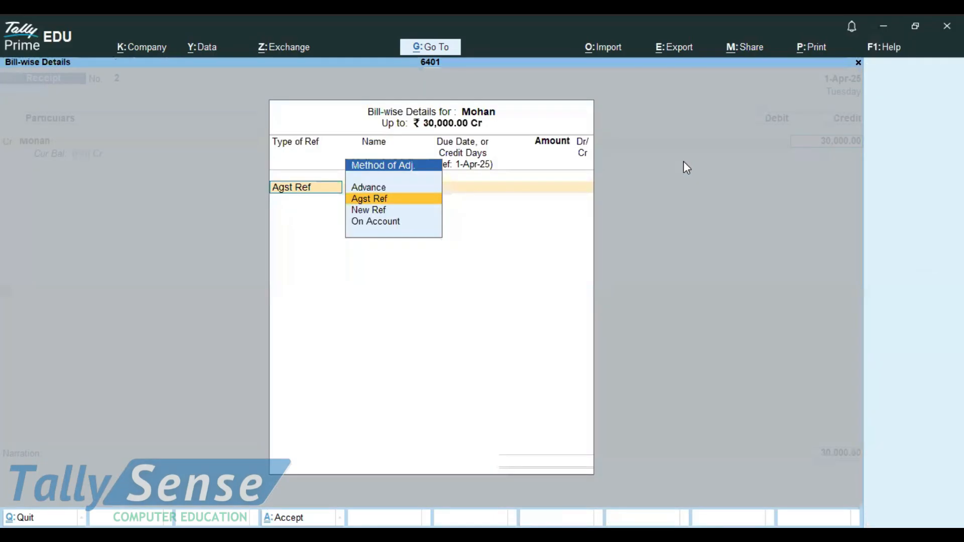
key("Return")
key("Return")
key("Return")
key("Return")
key("Return")
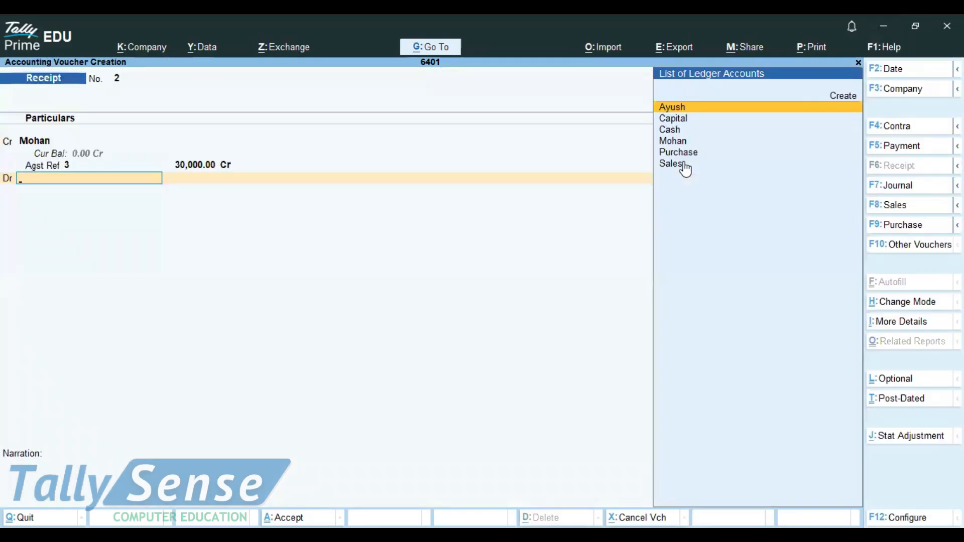
Debit Cash in the receipt voucher and save it.
key("Down")
key("Down")
key("Return")
key("Return")
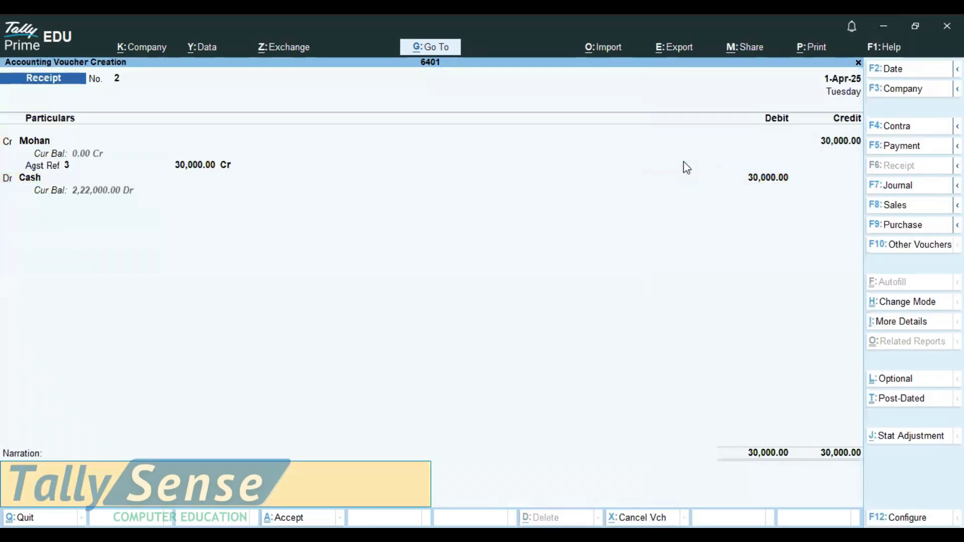
key("Return")
key("Return")
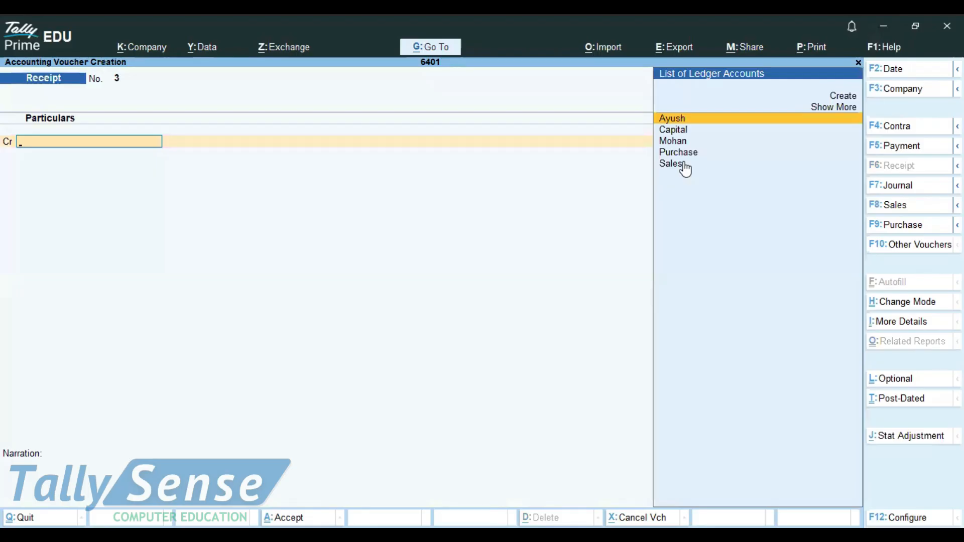
Browse back through earlier vouchers and return to the new receipt voucher.
key("Page_Up")
key("Page_Up")
key("Page_Up")
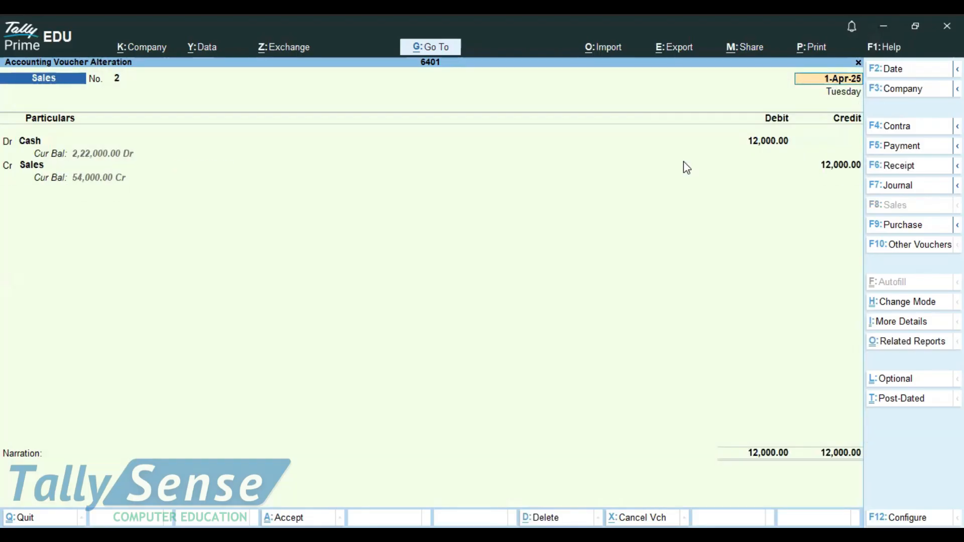
key("Page_Down")
key("Page_Down")
key("Page_Down")
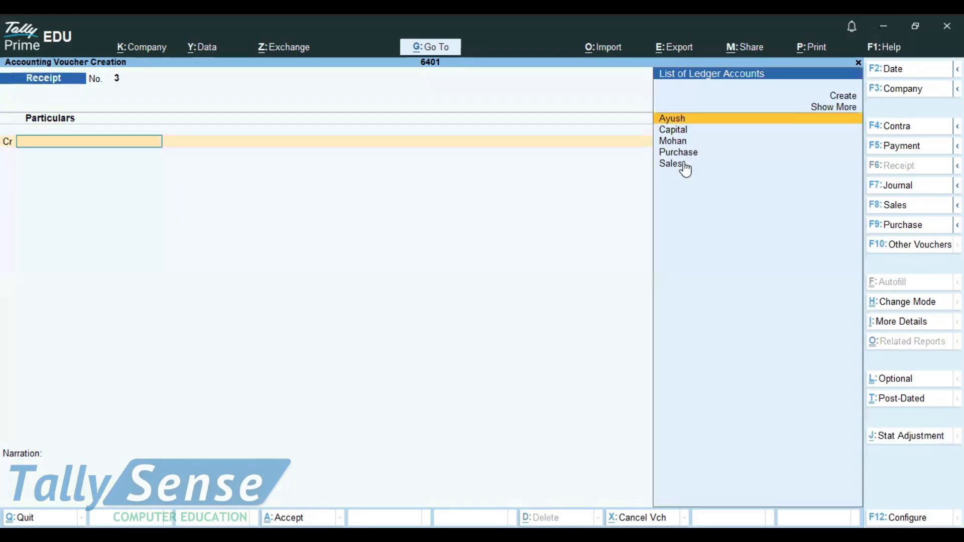
Open a new sales voucher and switch it to As Voucher mode.
key("F8")
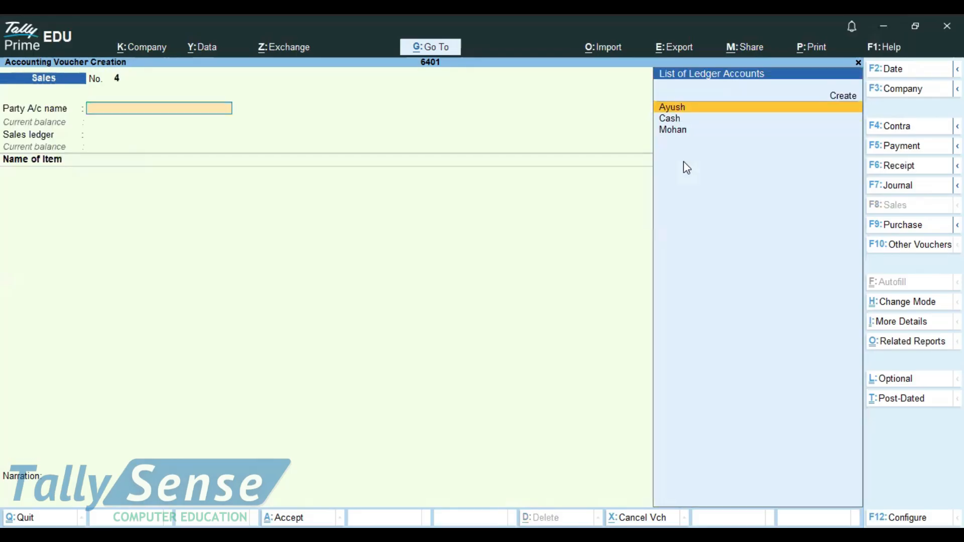
left_click(914, 304)
key("Return")
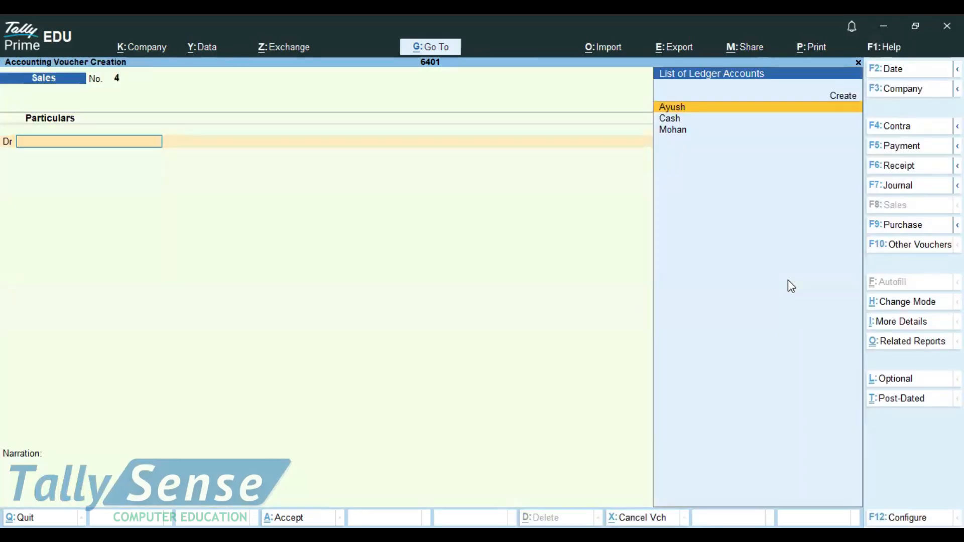
Create another customer ledger under Sundry Debtors from the debit line of the sales voucher.
key("Up")
key("Return")
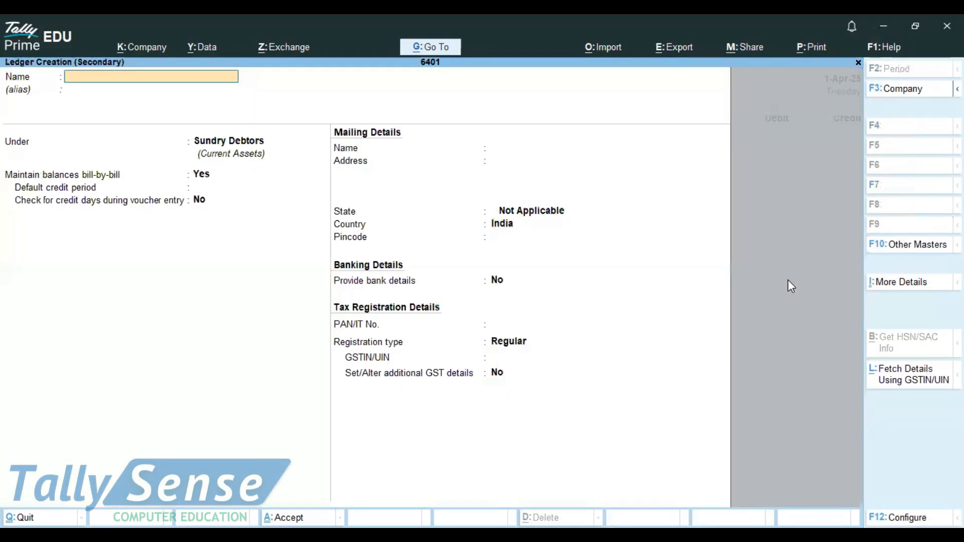
type("Deepak")
key("Return")
key("Return")
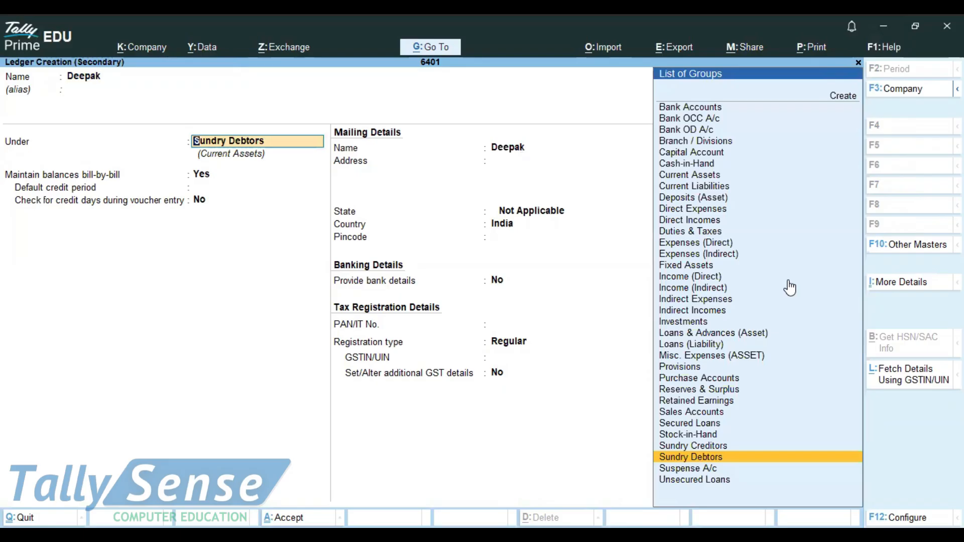
key("ctrl")
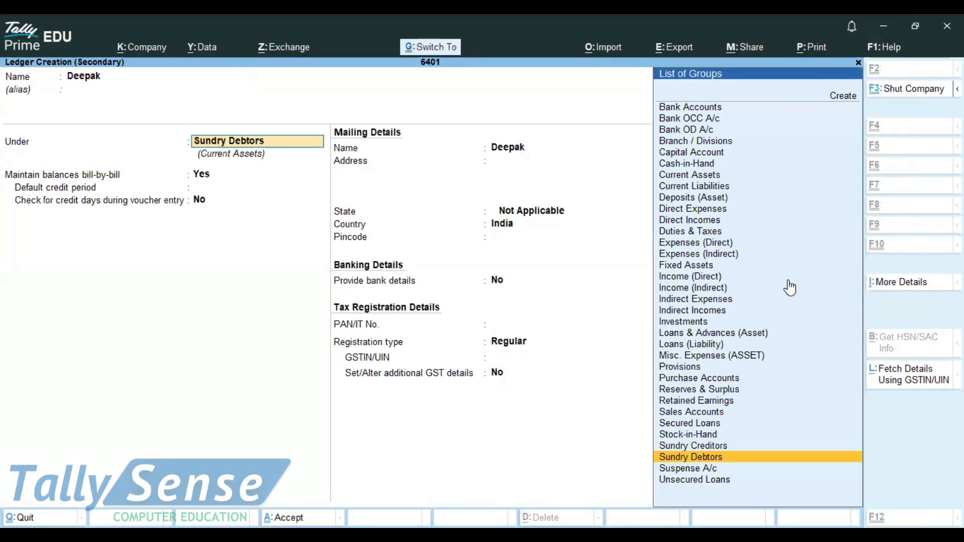
key("ctrl+a")
key("ctrl+a")
key("ctrl+a")
Save the new customer ledger, debit it 40000, credit Sales and save the sales voucher.
type("40000")
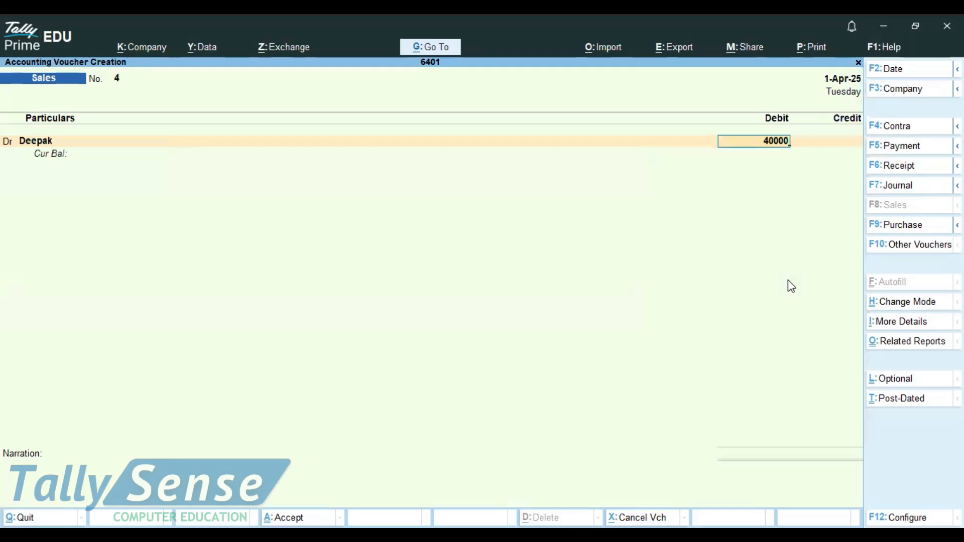
key("Return")
key("Return")
key("Return")
key("Return")
key("Return")
key("Return")
key("Return")
key("Return")
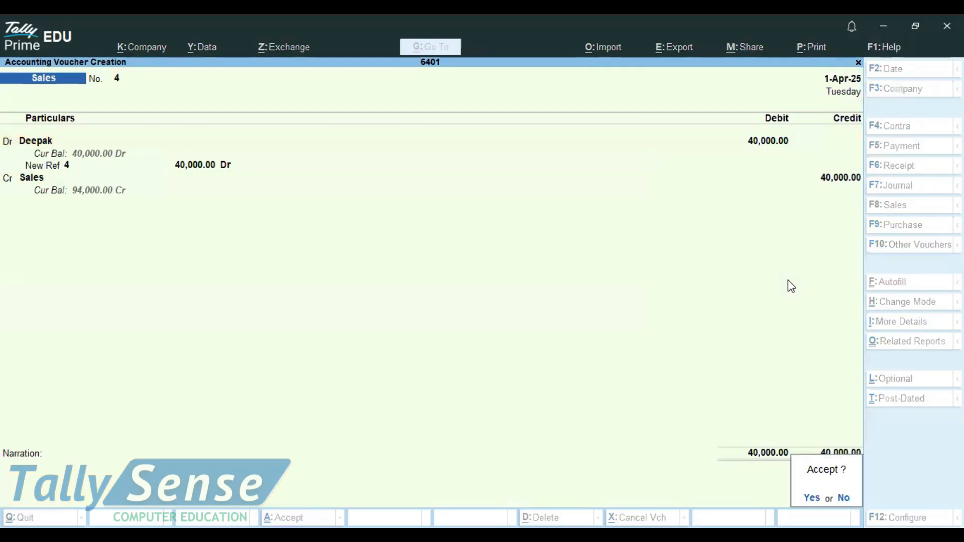
key("Return")
Open a receipt voucher and credit the customer ledger Deepak with 40000.
key("Page_Up")
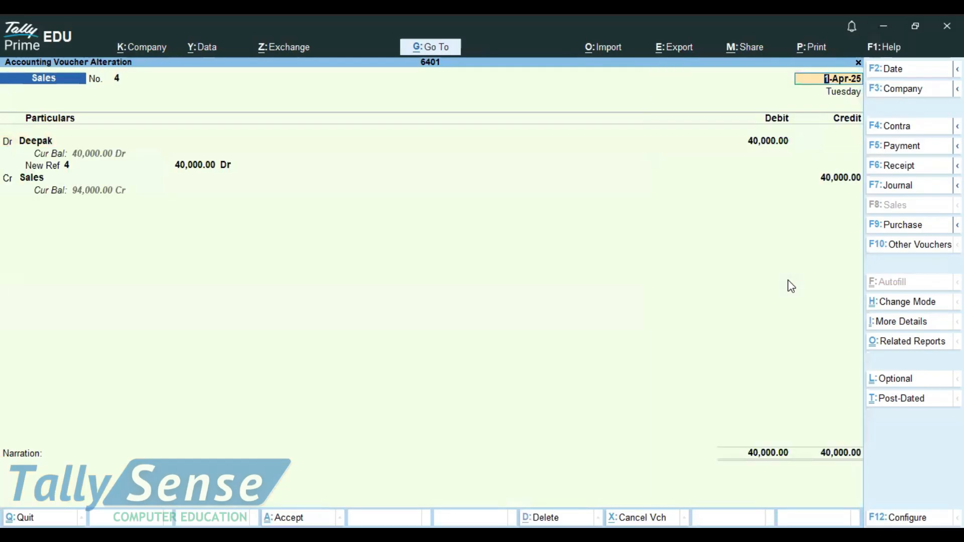
key("Page_Down")
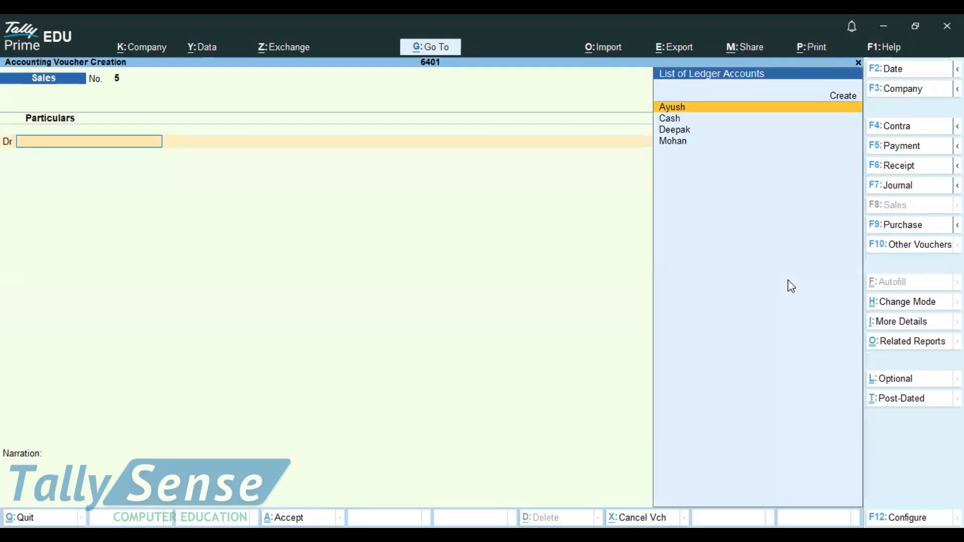
left_click(898, 166)
key("Down")
key("Down")
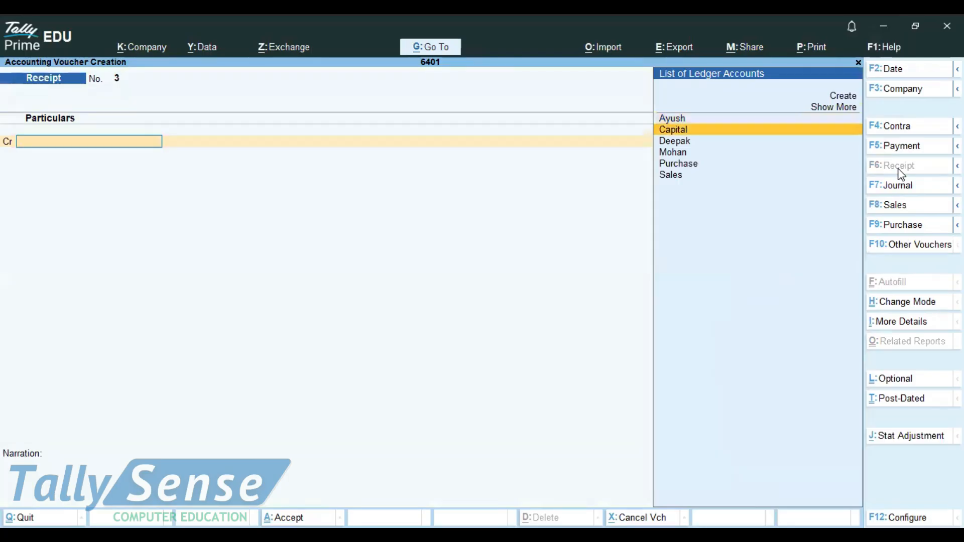
key("Return")
type("40000")
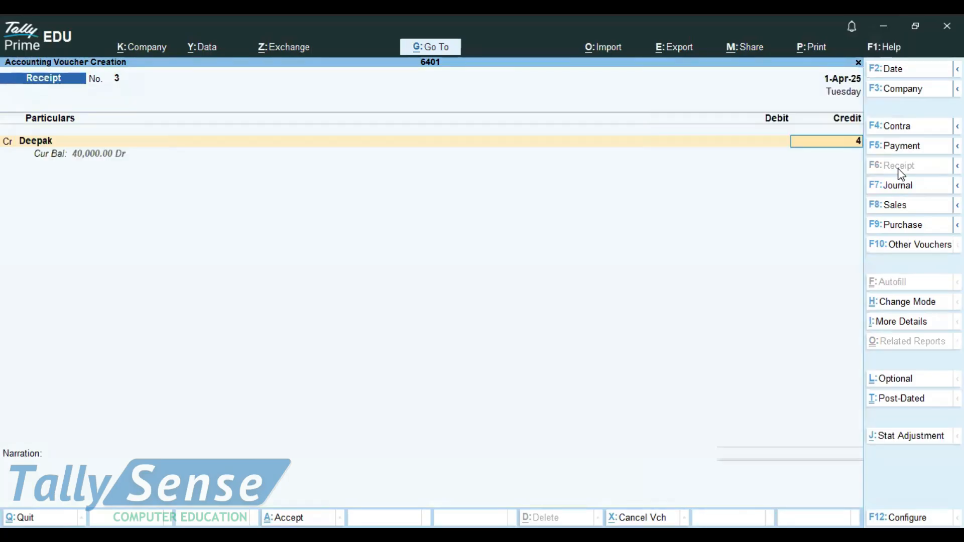
Settle the receipt against reference 4, debit Cash and save the receipt voucher.
key("Return")
key("Return")
key("Return")
key("Return")
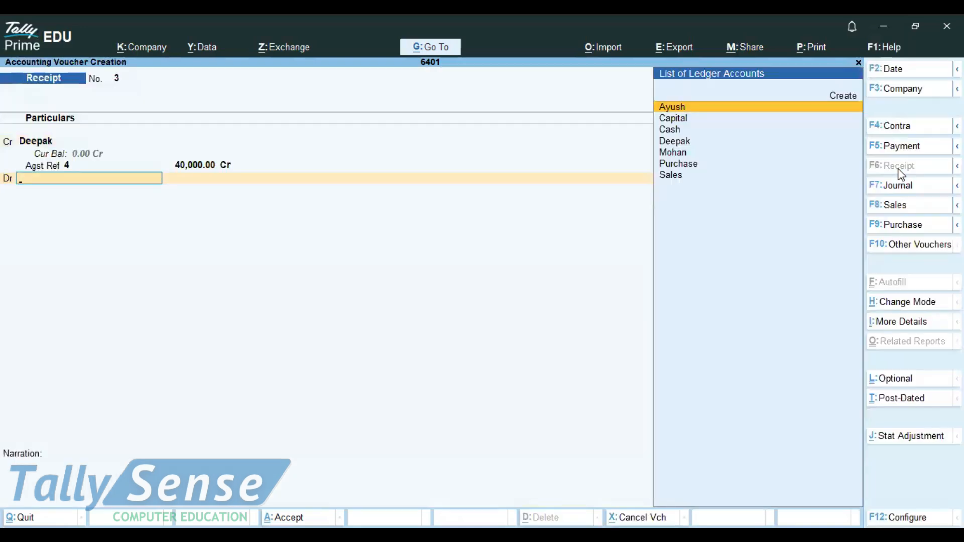
type("cash")
key("Return")
key("Return")
key("Return")
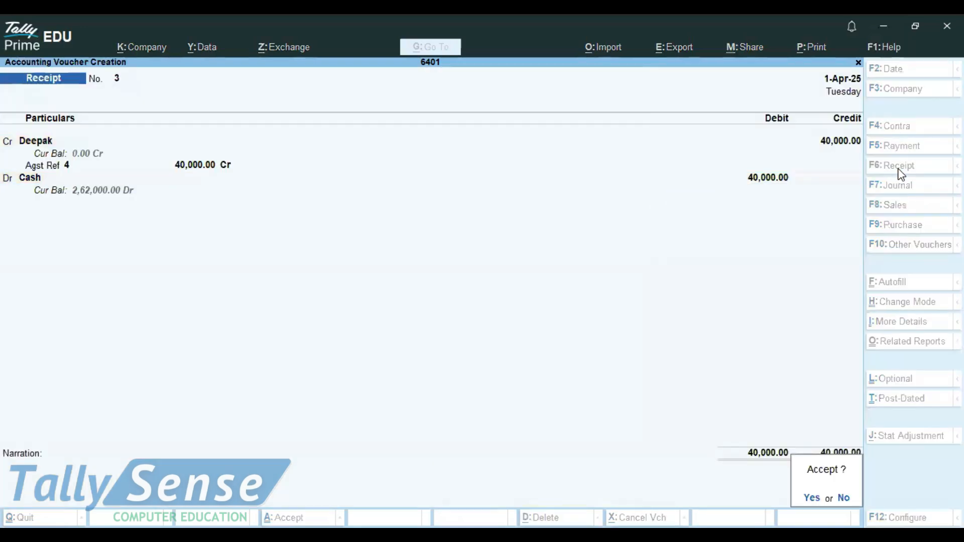
key("Return")
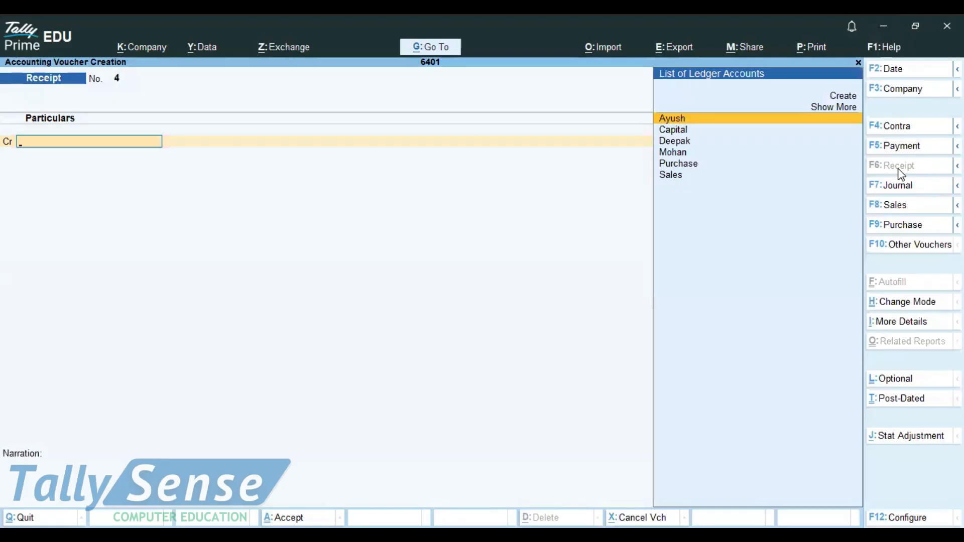
Browse back and forth through the saved vouchers.
key("Page_Up")
key("Page_Up")
key("Page_Down")
key("Page_Down")
key("Page_Up")
key("Page_Up")
key("Page_Down")
key("Page_Down")
Switch through the Contra, Payment, Receipt, Purchase and Sales screens and open a new Journal voucher.
left_click(919, 134)
left_click(911, 151)
left_click(913, 168)
left_click(901, 224)
left_click(898, 206)
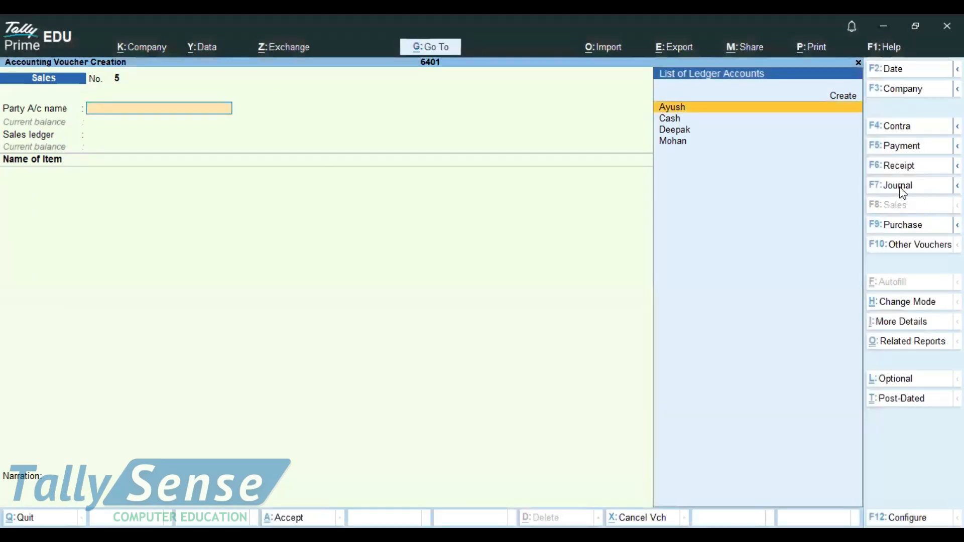
left_click(899, 190)
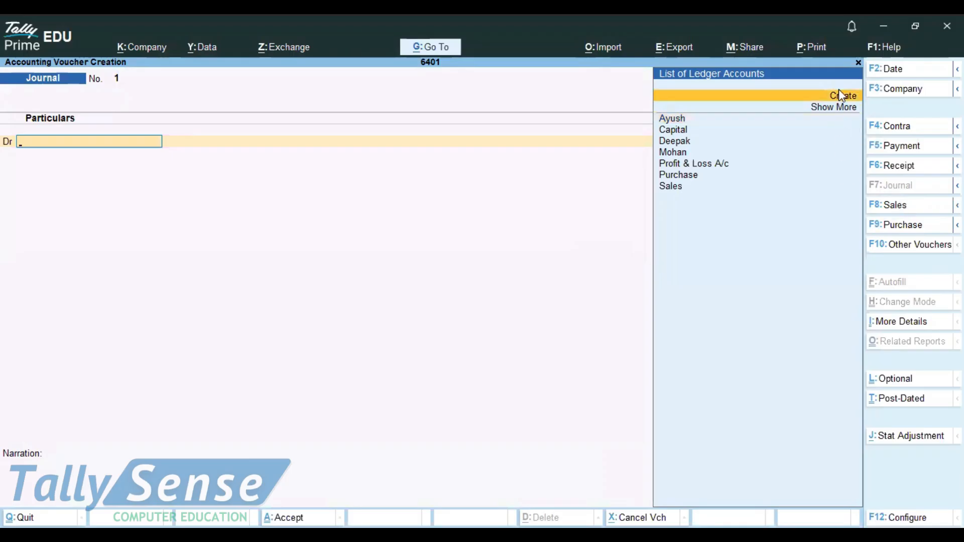
Create a Loss by Fire ledger under Indirect Expenses from the journal's debit line.
left_click(846, 100)
type("Loss  by Fire")
key("Return")
key("Return")
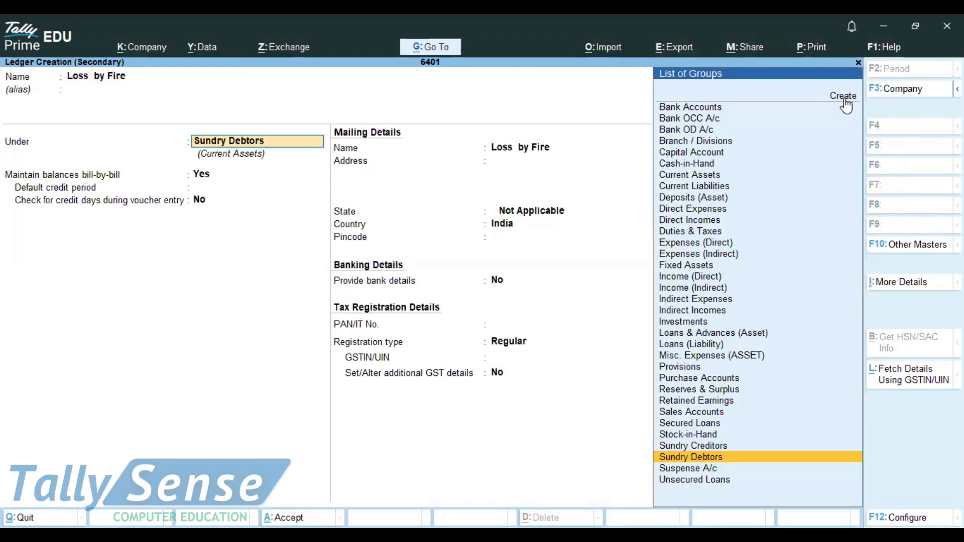
type("Ind")
key("Down")
key("Up")
key("Return")
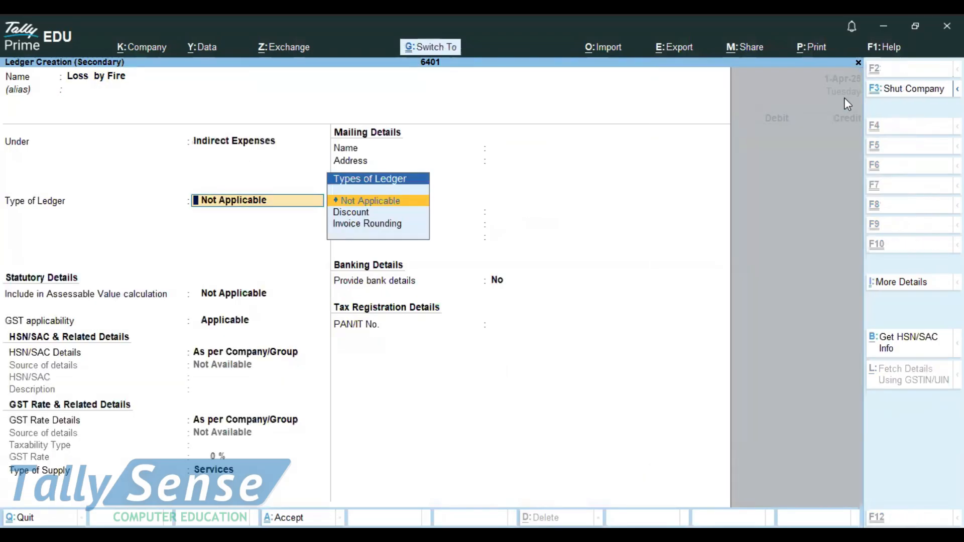
key("ctrl+a")
Debit Loss by Fire 30000, credit Purchase without inventory allocation, and save the journal voucher.
type("30000")
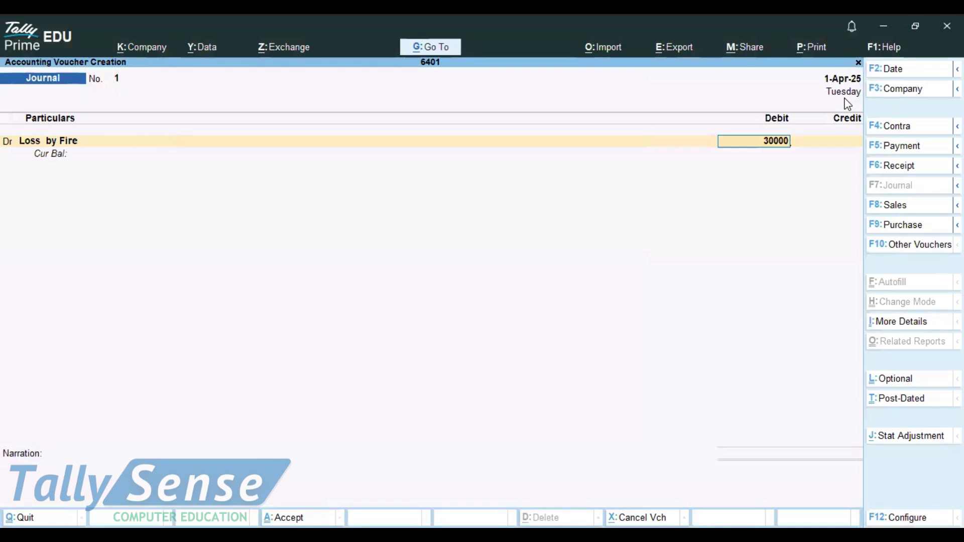
key("Return")
type("P")
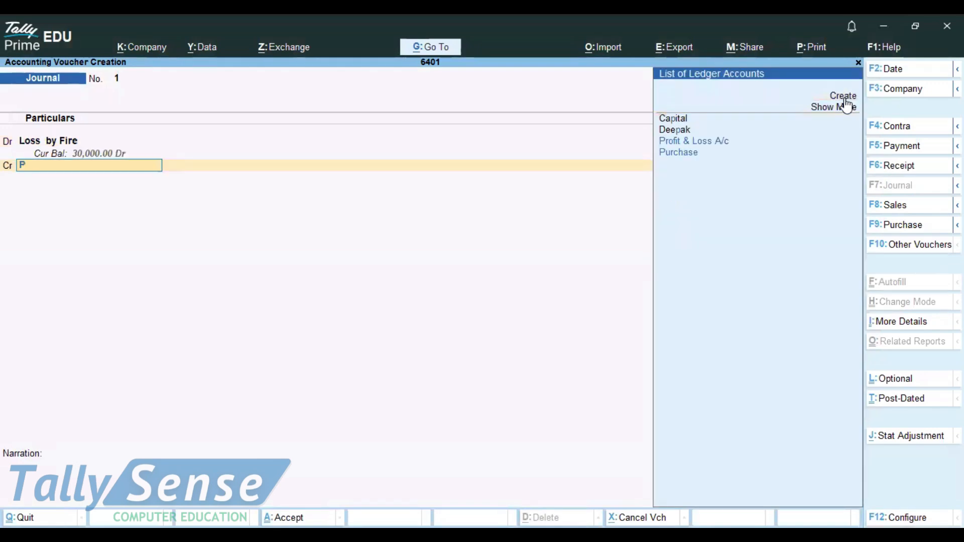
key("Down")
key("Return")
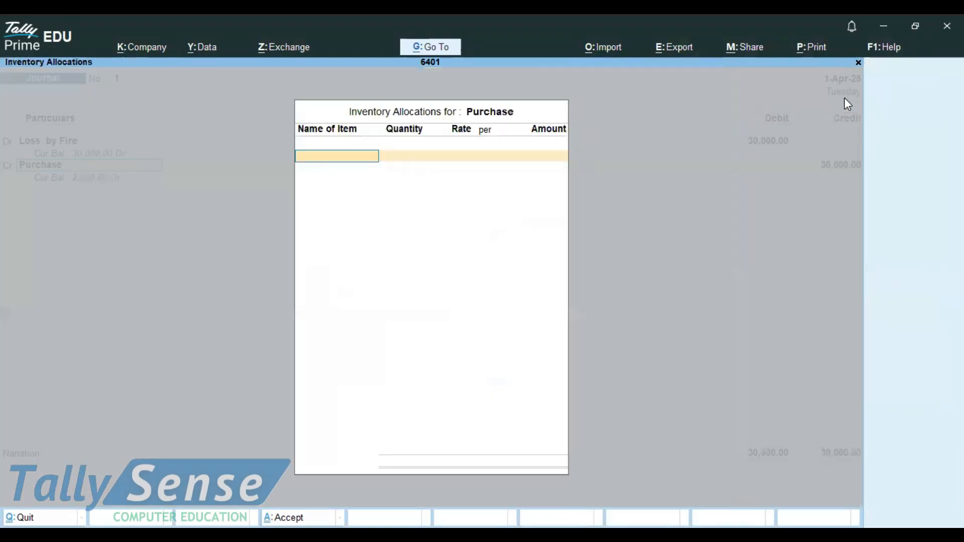
key("Return")
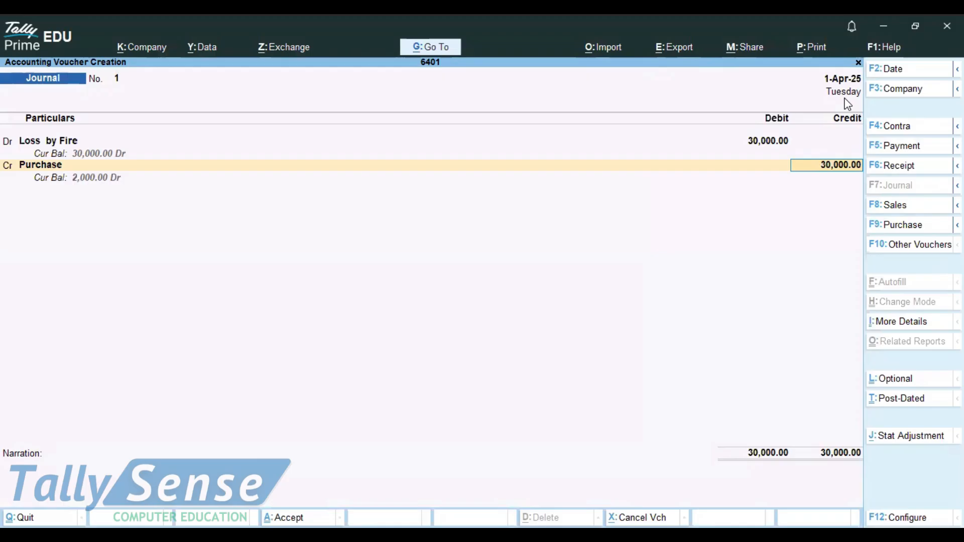
key("ctrl+a")
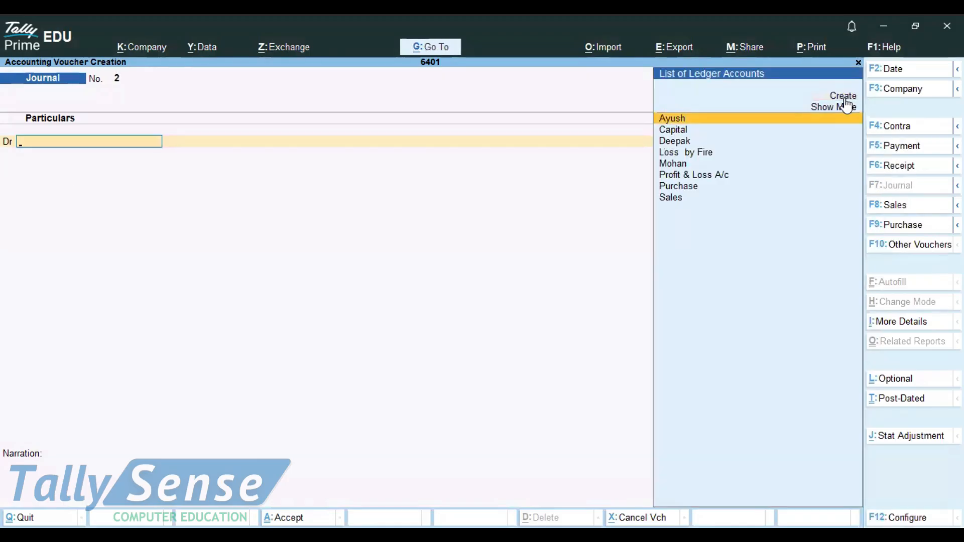
Create a Loss by Thief ledger under Indirect Expenses from the next journal's debit line.
key("Up")
key("Up")
key("Return")
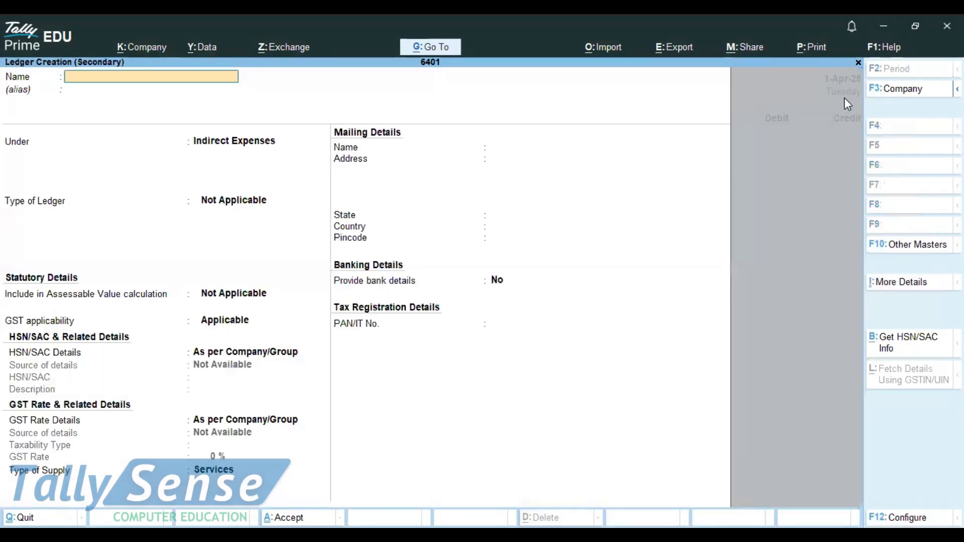
type("Loss")
type(" b")
type("by thief")
key("Return")
key("BackSpace")
key("BackSpace")
key("BackSpace")
key("BackSpace")
key("BackSpace")
key("BackSpace")
key("BackSpace")
key("BackSpace")
key("BackSpace")
type("y thief")
key("Return")
key("ctrl+a")
Debit Loss By Thief 7000, credit Purchase and save the journal voucher.
type("7000")
key("Return")
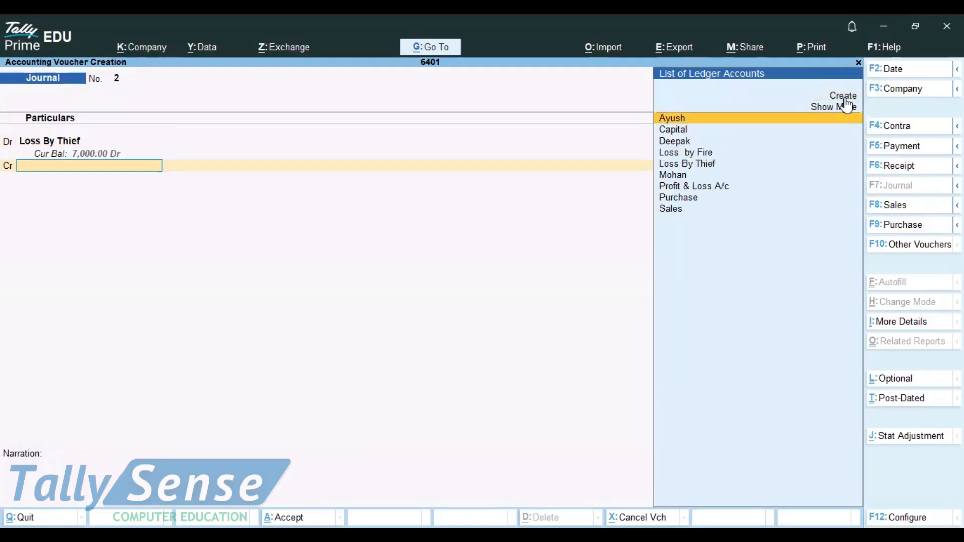
type("pu")
key("Return")
key("Escape")
key("Return")
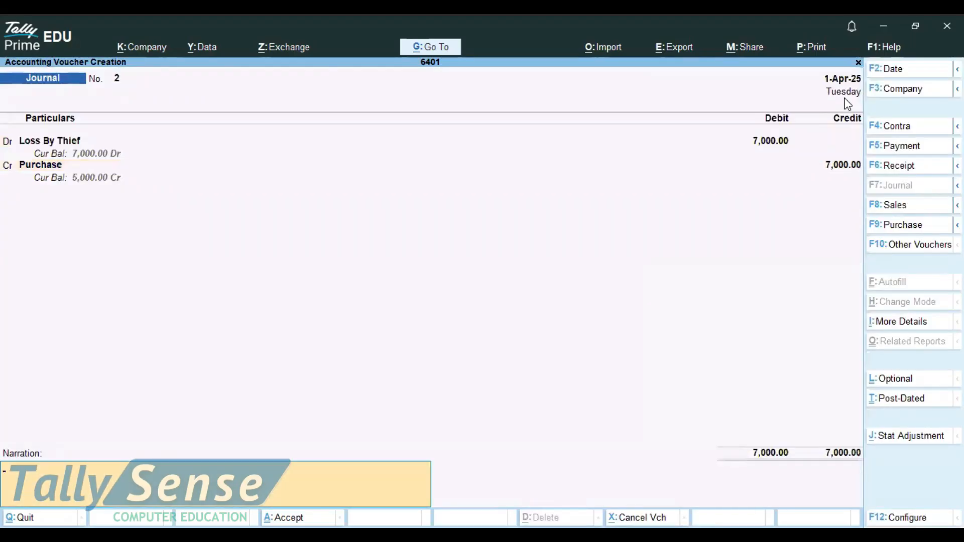
key("Return")
key("Return")
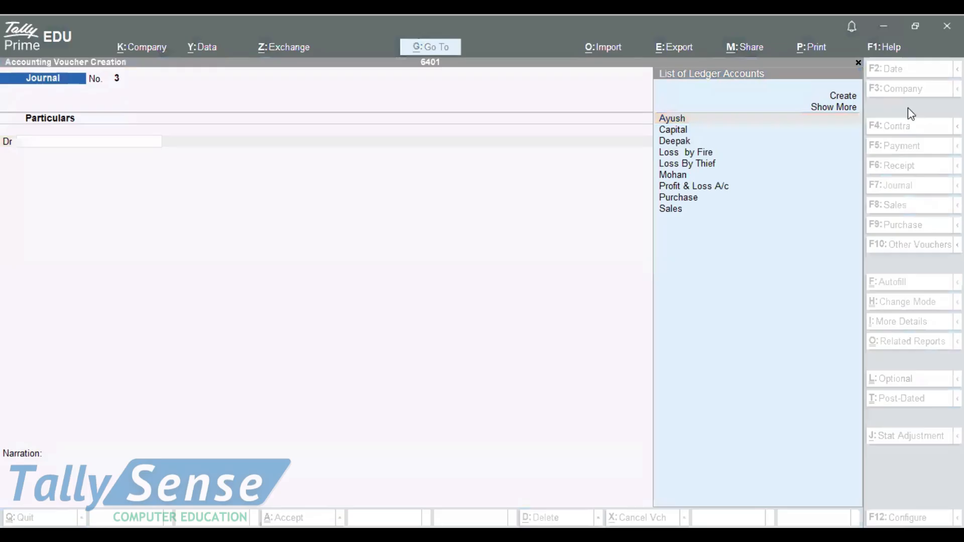
Create a Destroy Goods ledger under Indirect Expenses from the next journal's debit line.
left_click(514, 267)
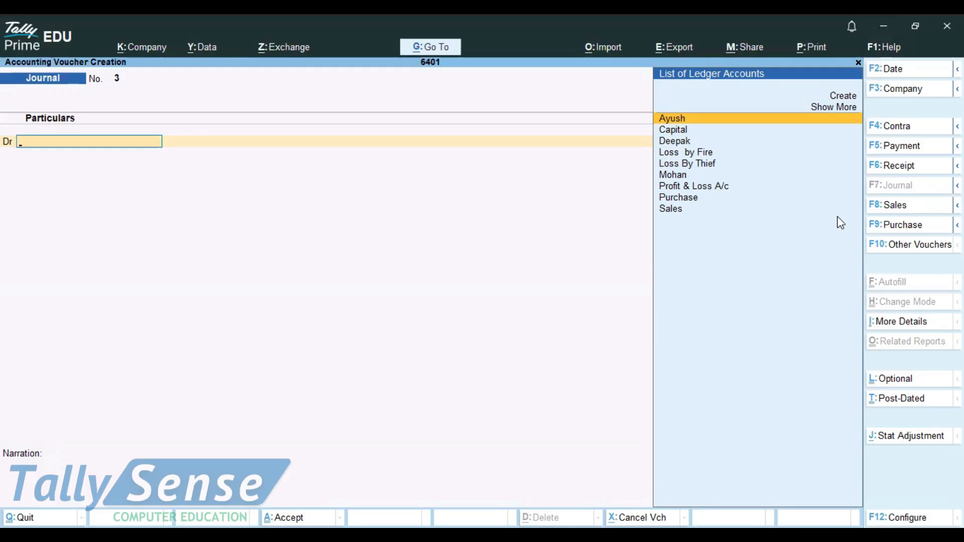
key("Up")
key("Up")
key("Return")
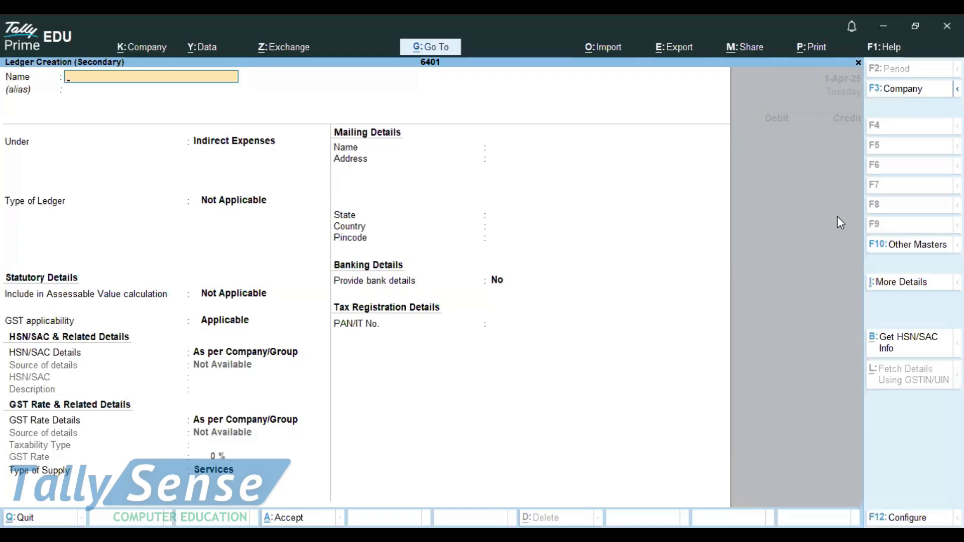
type("Destroy Goods")
key("Return")
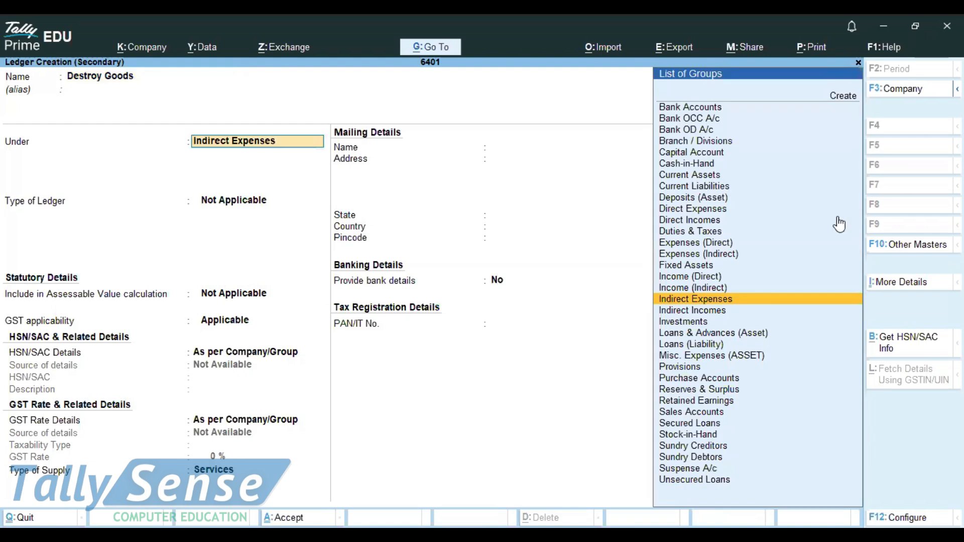
key("ctrl+a")
Debit Destroy Goods 20000, credit Purchase, save the journal voucher and review it.
type("20000")
key("Return")
key("Down")
key("Down")
key("Down")
key("Down")
key("Down")
key("Down")
key("Down")
key("Down")
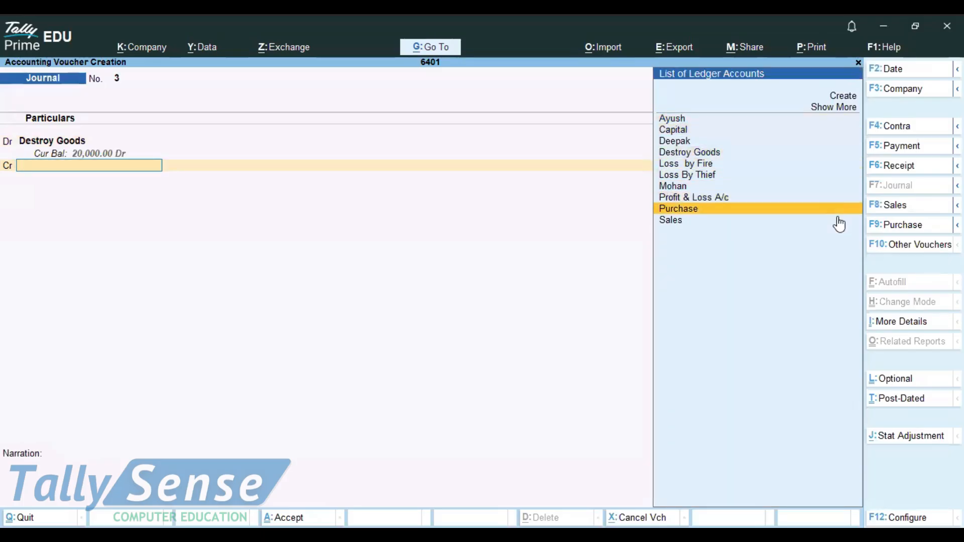
key("Return")
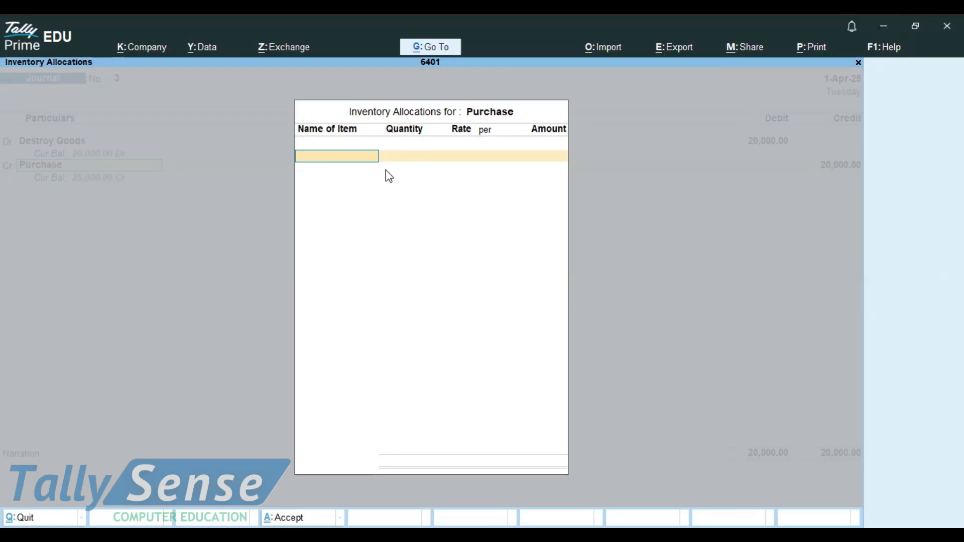
key("Return")
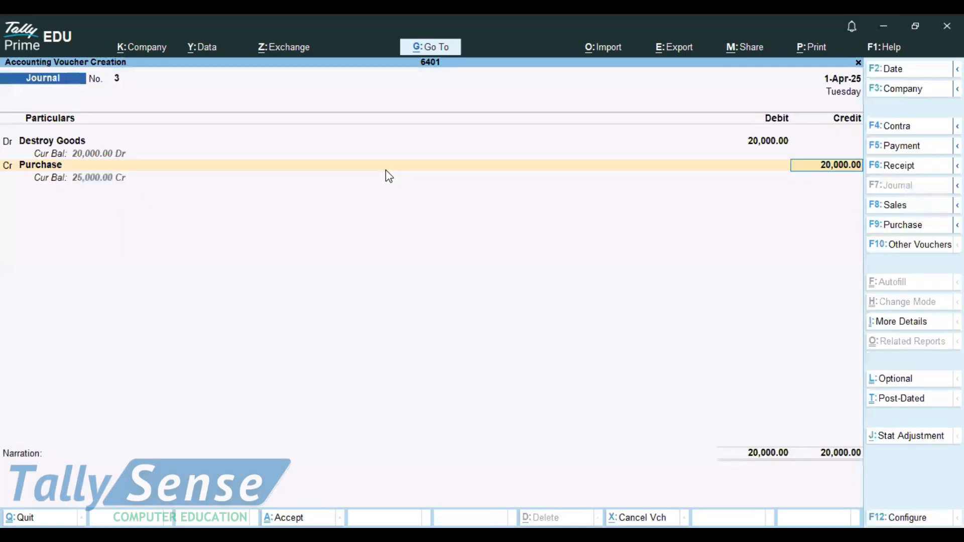
key("Return")
key("Return")
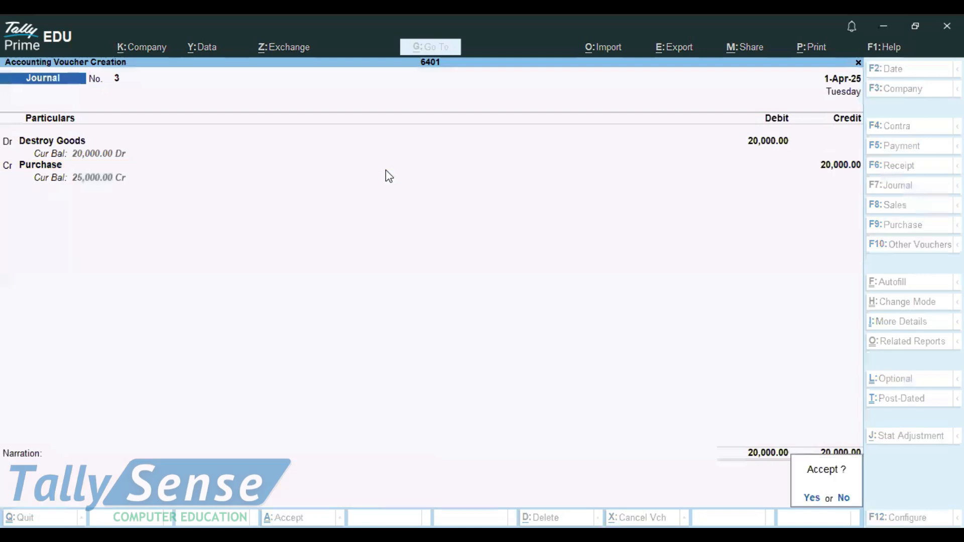
key("Return")
key("Page_Up")
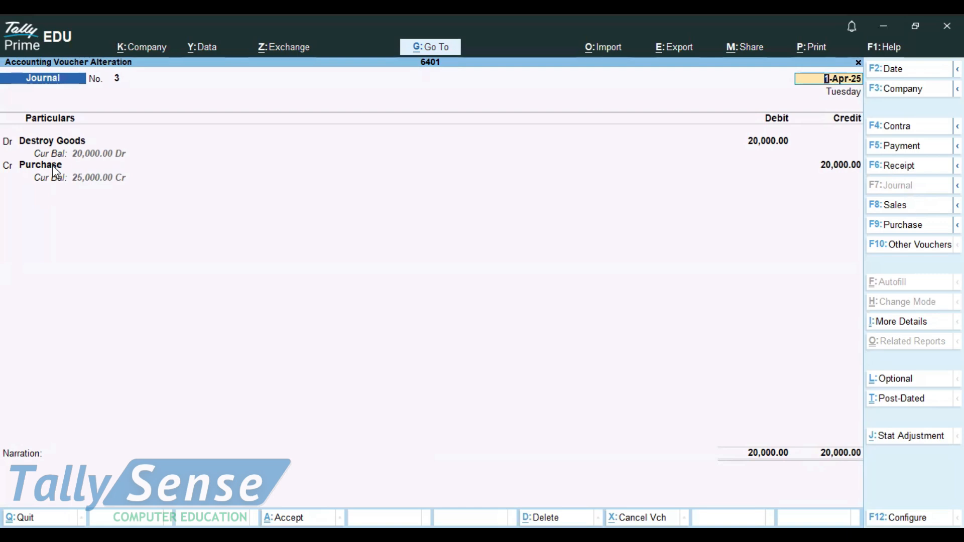
key("ctrl+a")
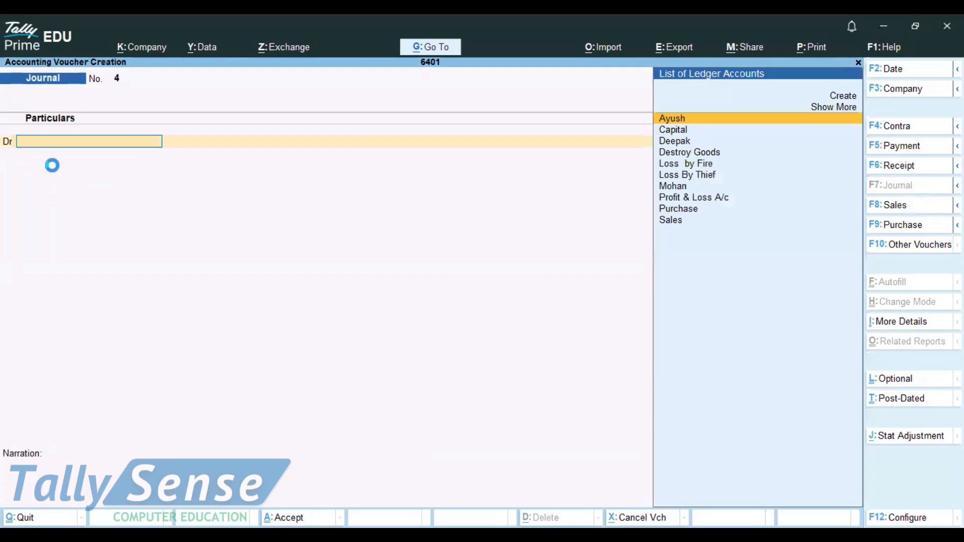
Switch through the voucher types and open a new Purchase voucher.
left_click(899, 127)
left_click(899, 146)
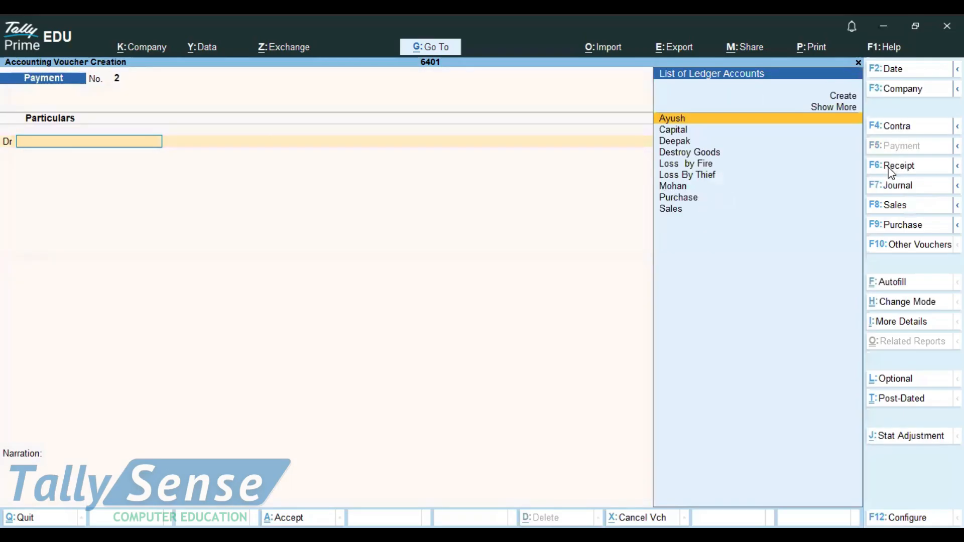
left_click(892, 165)
left_click(899, 225)
left_click(896, 206)
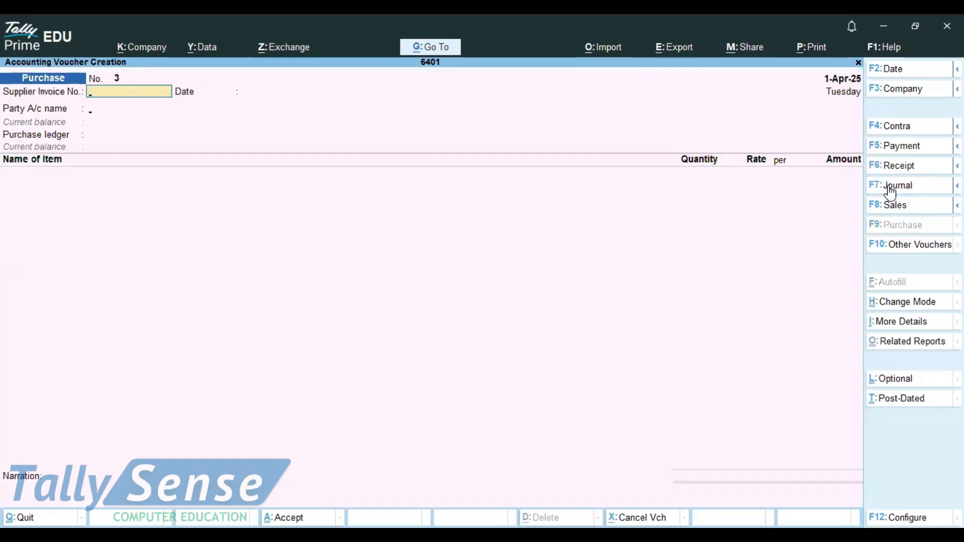
left_click(888, 187)
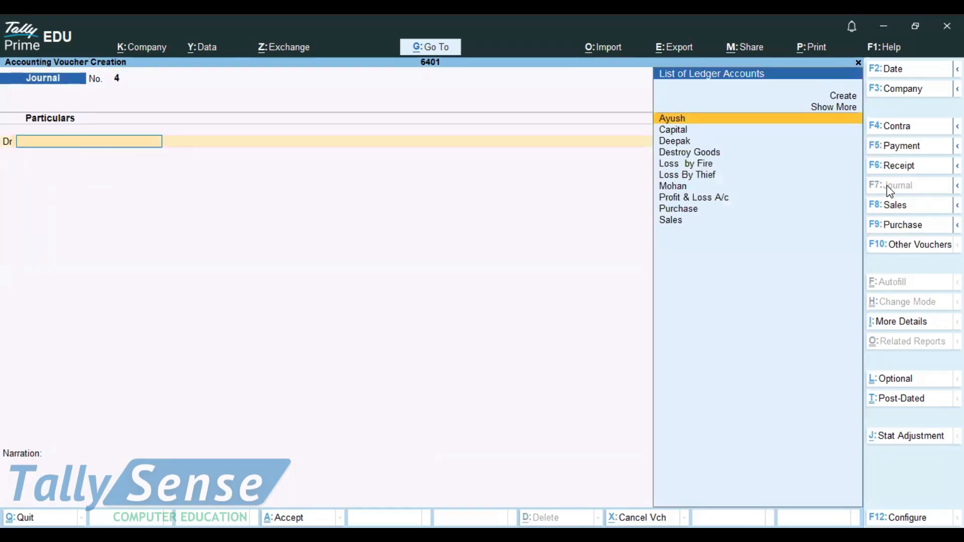
left_click(900, 226)
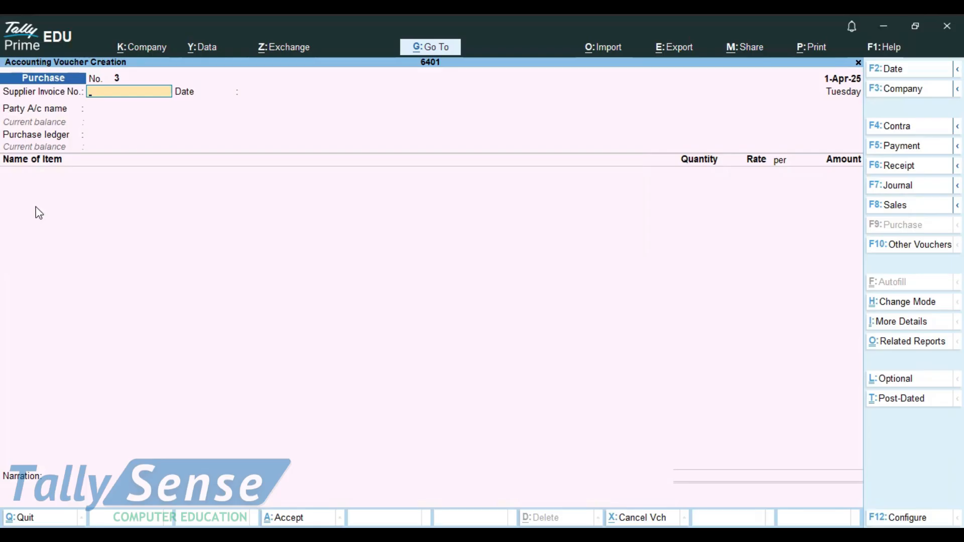
Open the print preview of the blank purchase invoice, zoom in and scroll through its layout, then close it.
key("alt+p")
key("i")
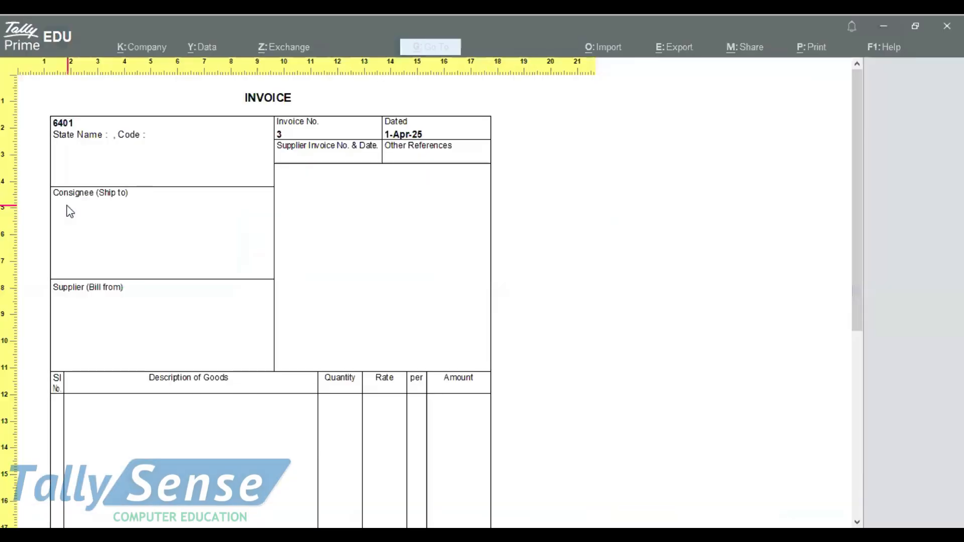
key("plus")
key("plus")
key("Down")
key("Down")
key("Down")
key("Down")
key("Down")
key("Down")
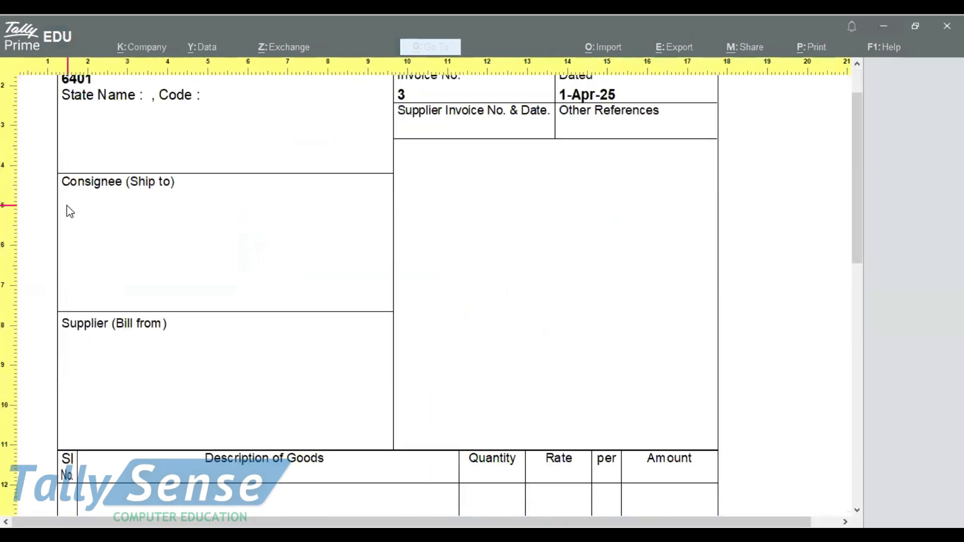
key("Down")
key("Down")
key("Down")
key("Down")
key("Down")
key("Down")
key("Down")
key("Down")
key("Down")
key("Down")
key("Down")
key("Down")
scroll(70, 210, "up", 10)
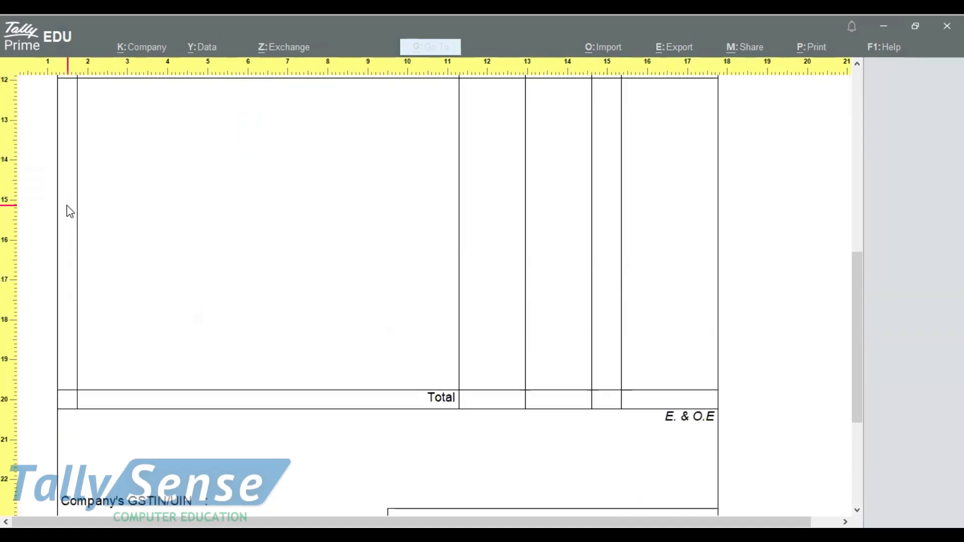
scroll(70, 211, "up", 5)
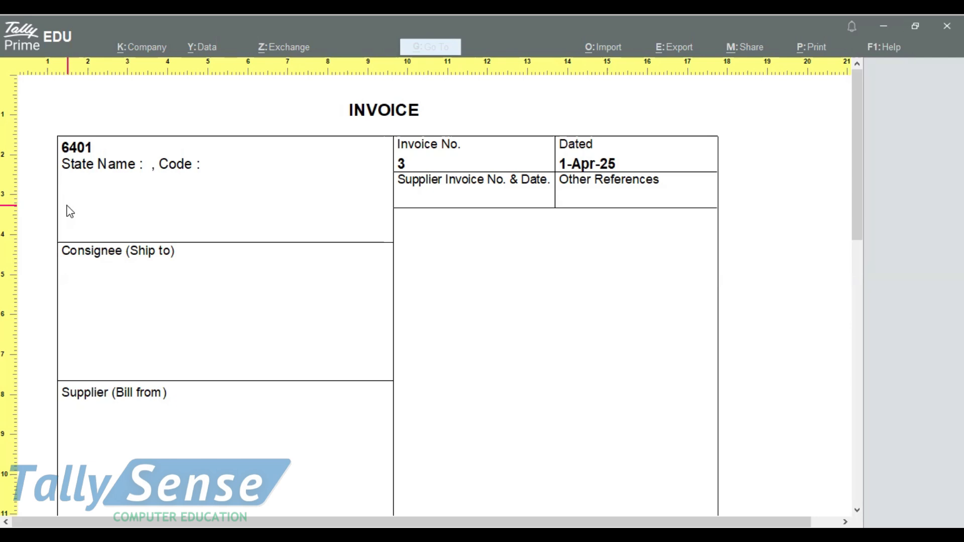
key("Escape")
key("Escape")
key("Escape")
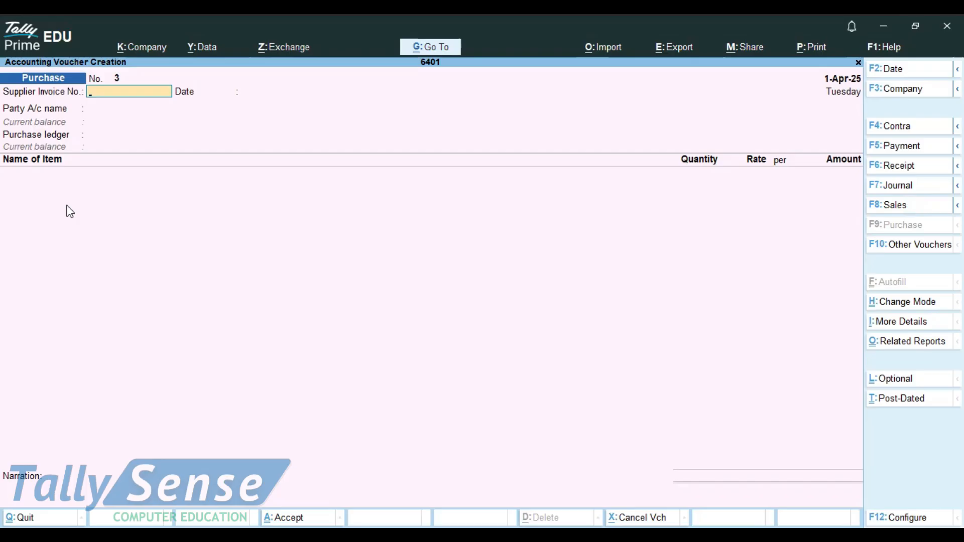
Switch through the Receipt, Purchase and Sales voucher types and open a new Journal voucher.
left_click(903, 169)
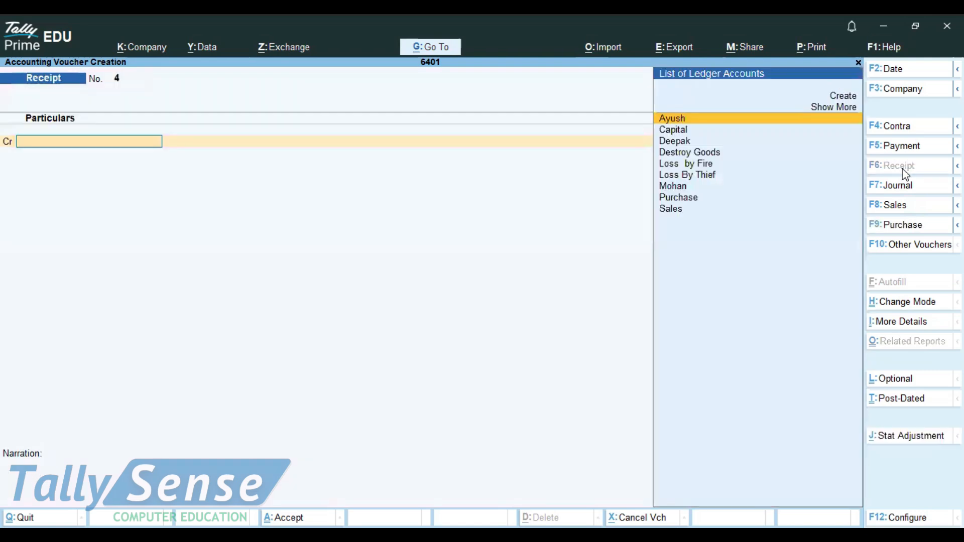
left_click(903, 224)
left_click(900, 204)
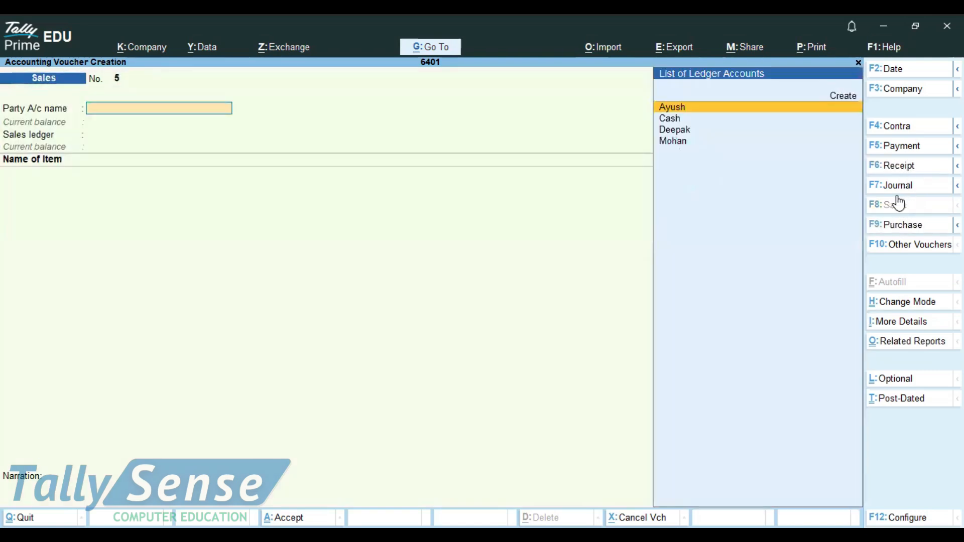
left_click(898, 194)
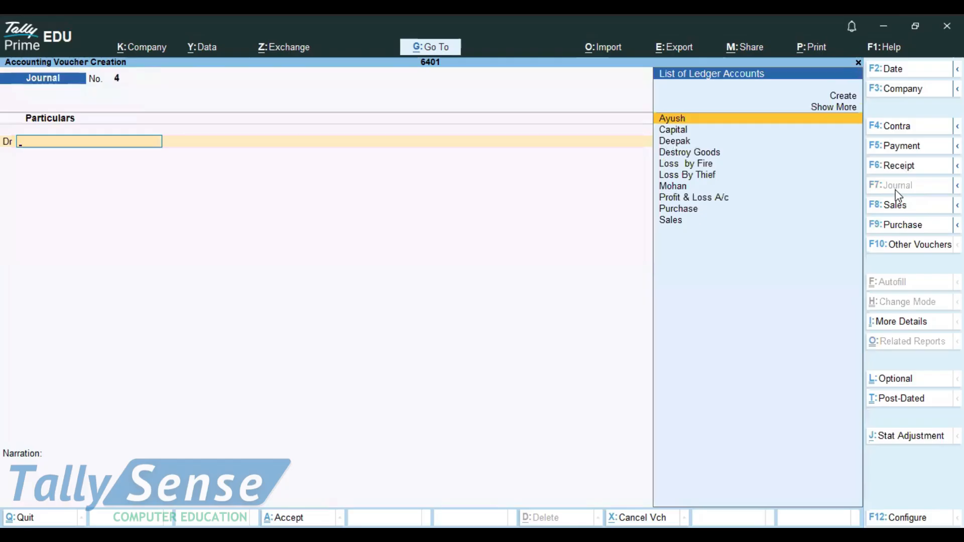